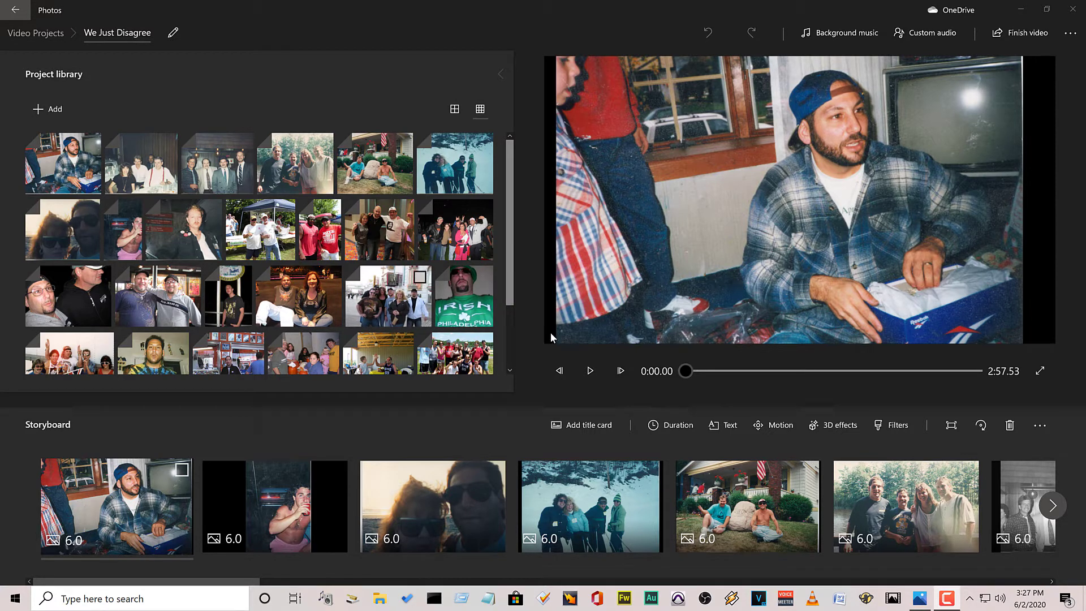
Scroll the storyboard right until the final clips appear.
left_click(1050, 507)
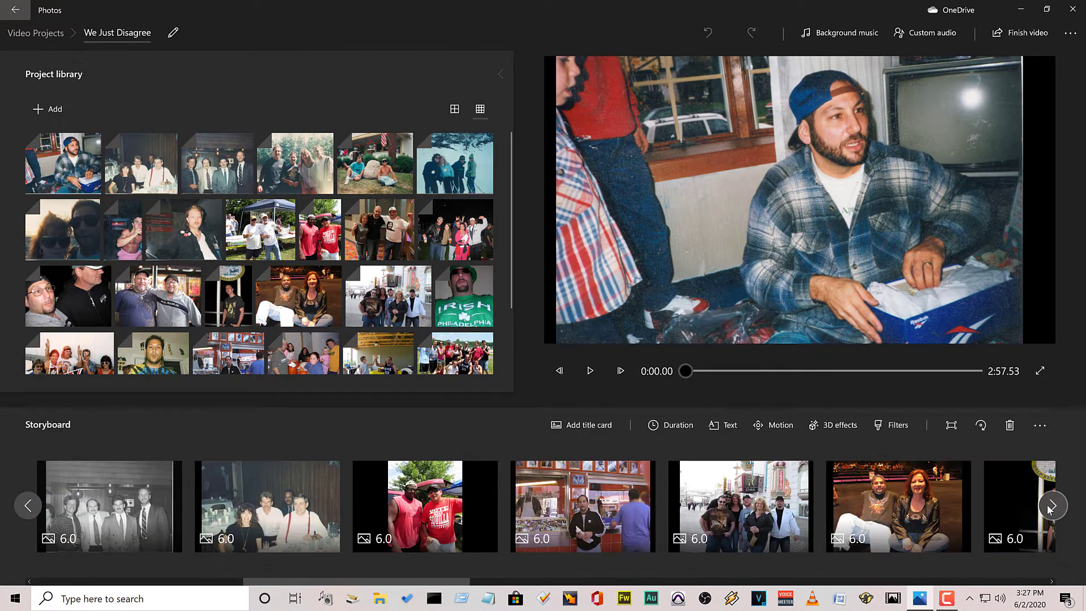
left_click(1051, 507)
left_click(1051, 507)
left_click(1051, 508)
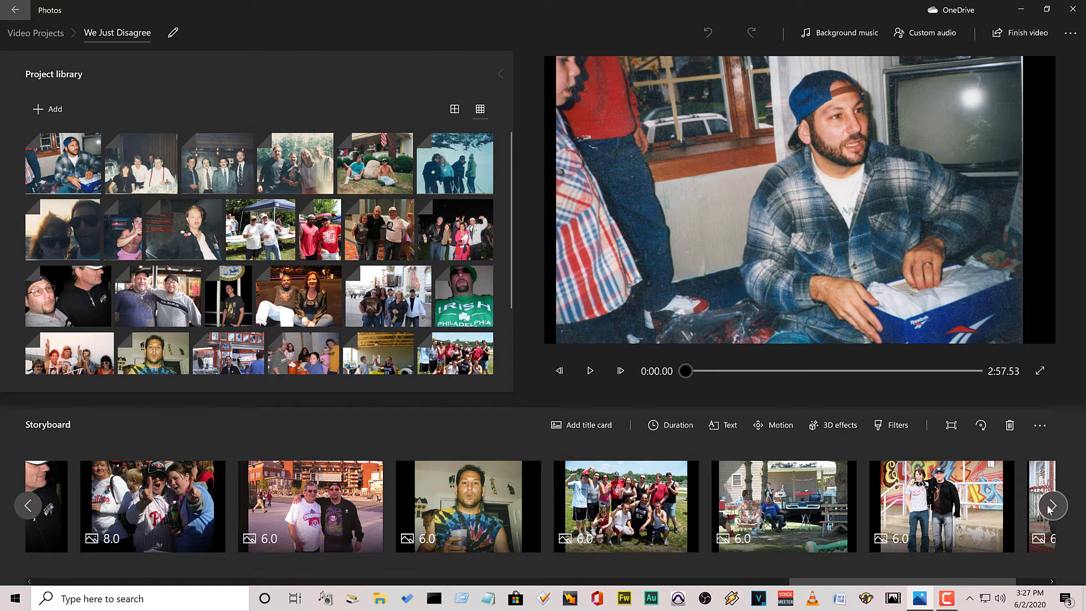
left_click(1050, 507)
mouse_move(27, 506)
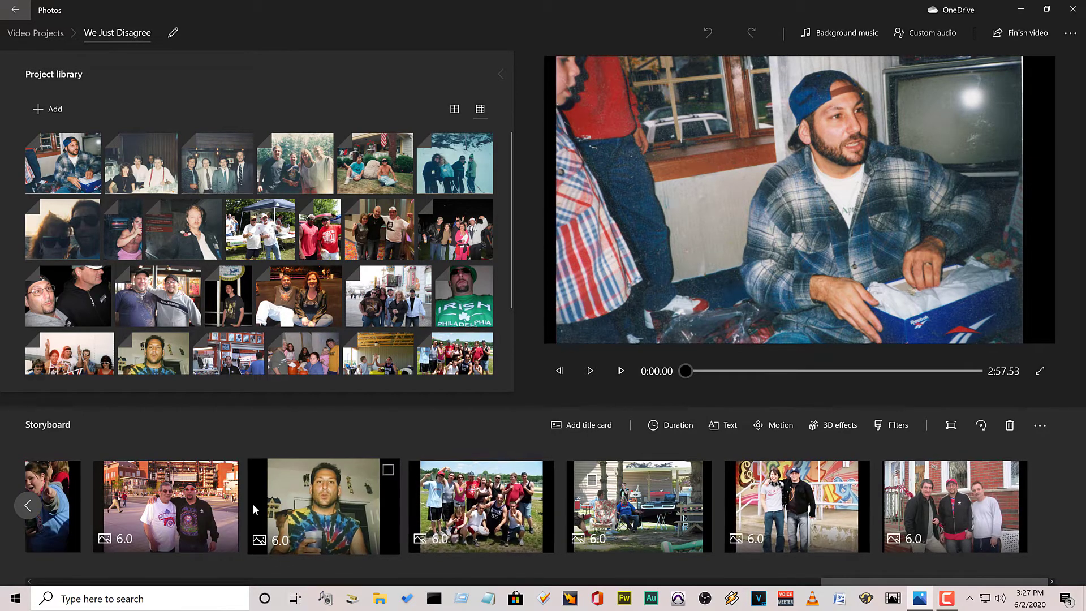
Scroll the storyboard back to the earlier clips.
left_click(26, 507)
left_click(26, 508)
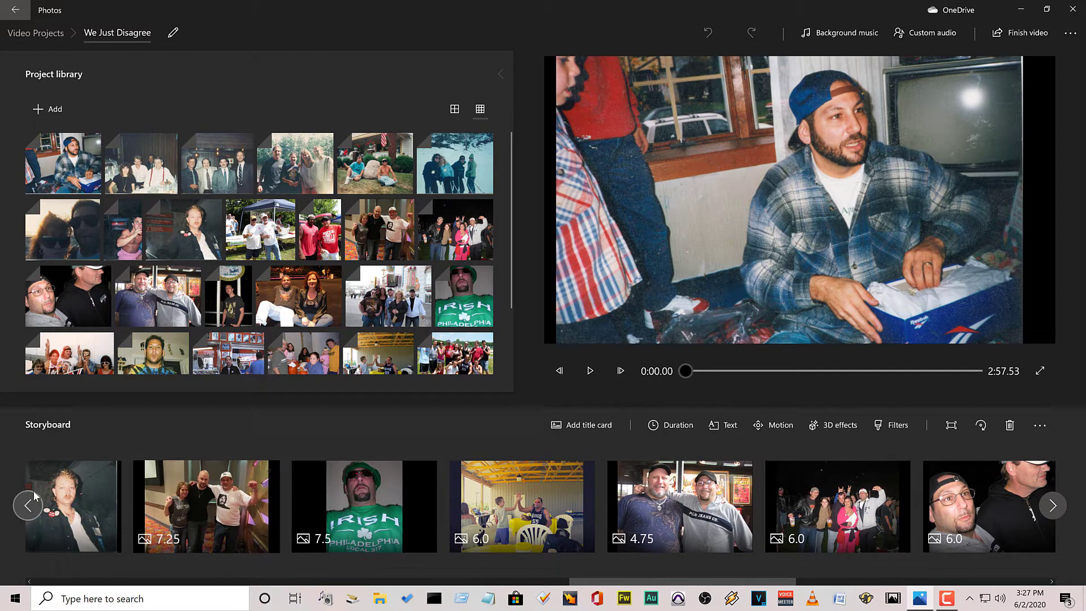
left_click(31, 503)
left_click(31, 502)
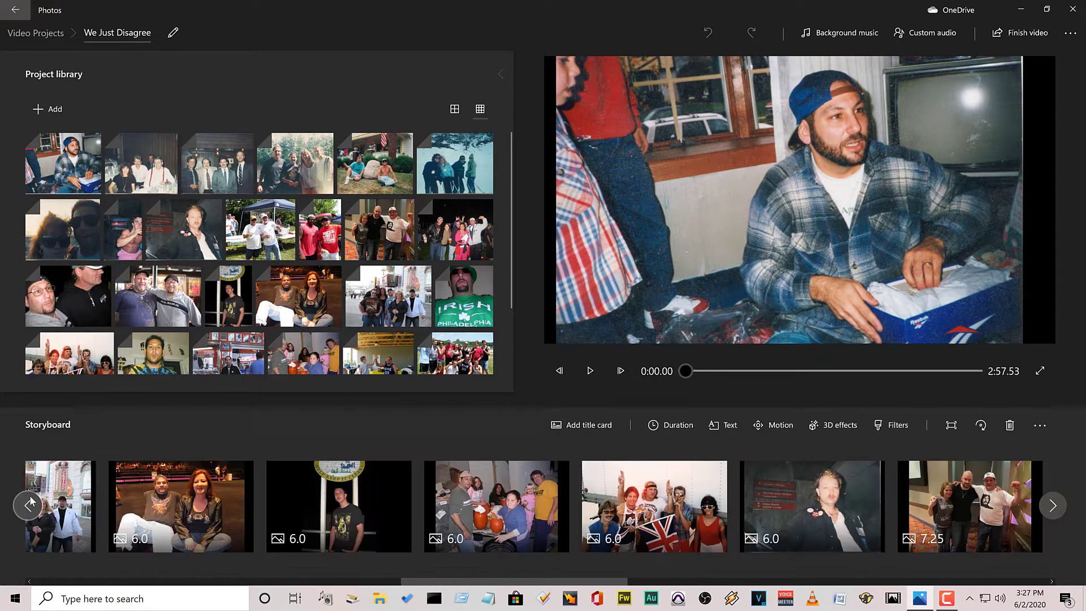
left_click(31, 503)
left_click(31, 502)
left_click(31, 503)
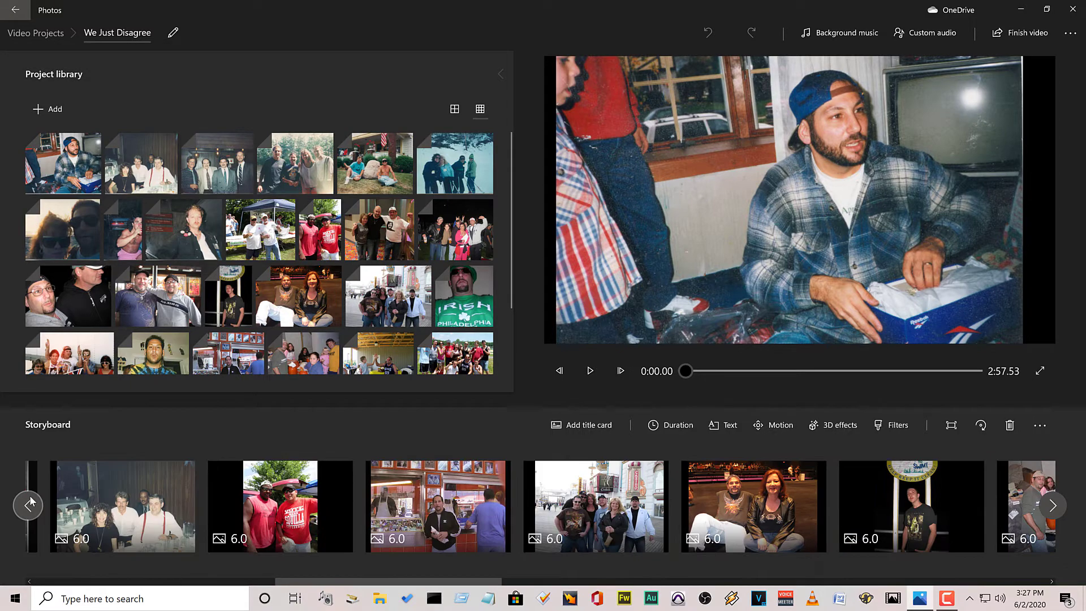
Jump the preview to the pumpkin clip, then bring later clips into view.
left_click(1037, 513)
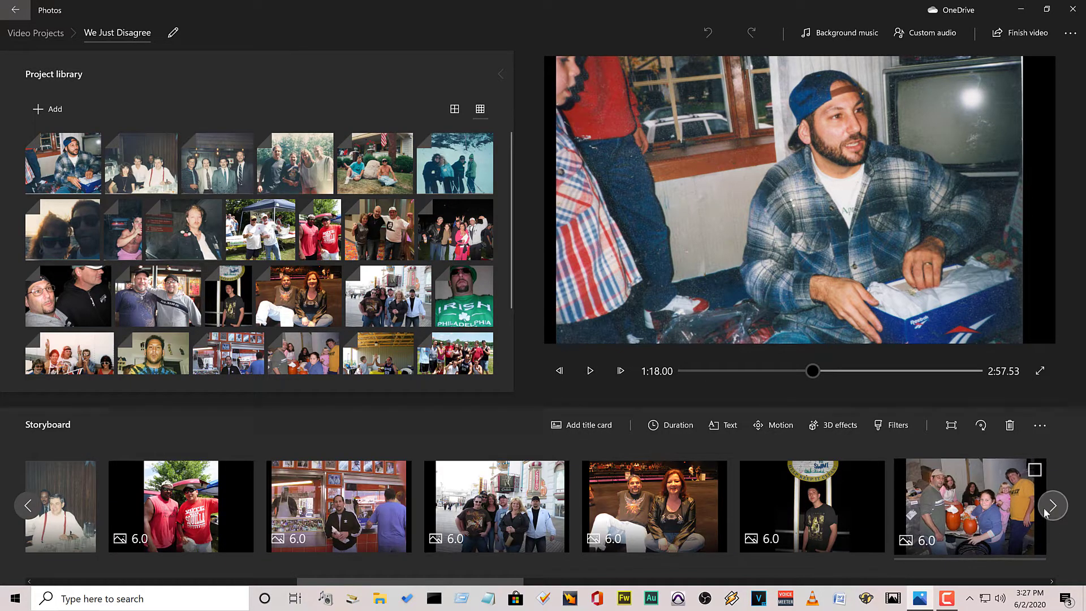
left_click(1045, 510)
left_click(1046, 509)
left_click(1051, 506)
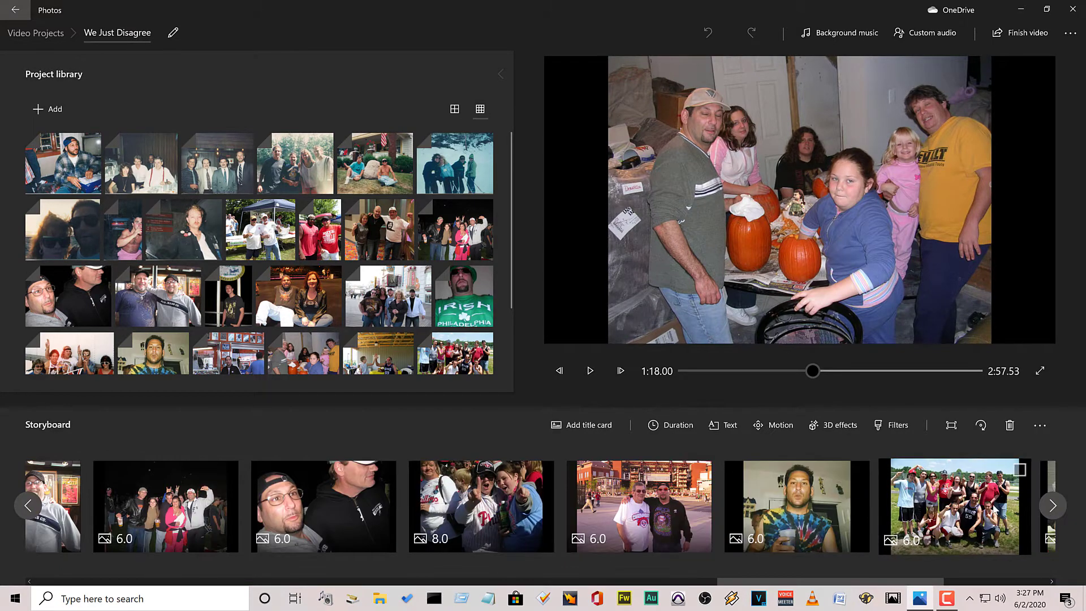
Select the field group photo clip in the storyboard.
left_click(1000, 509)
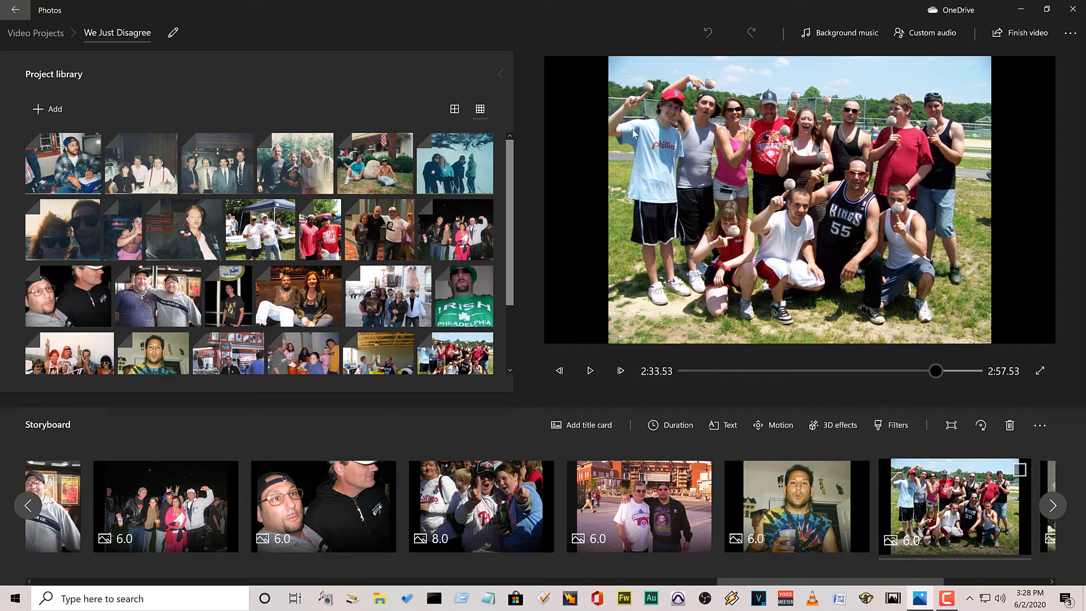
Play the video from the stadium photo, then return to the group photo clip's start.
left_click(919, 376)
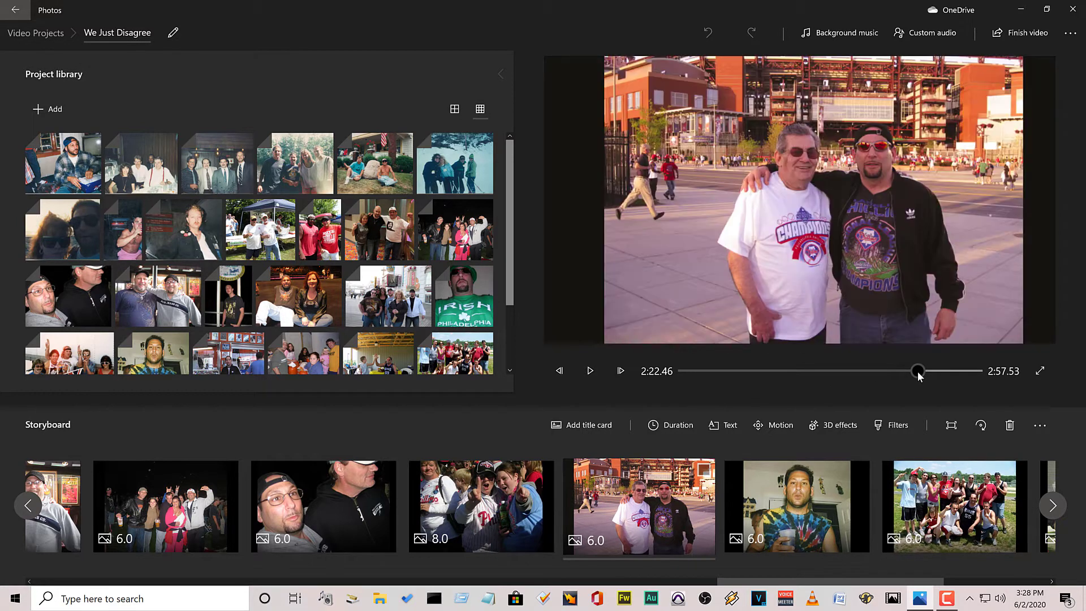
left_click(594, 373)
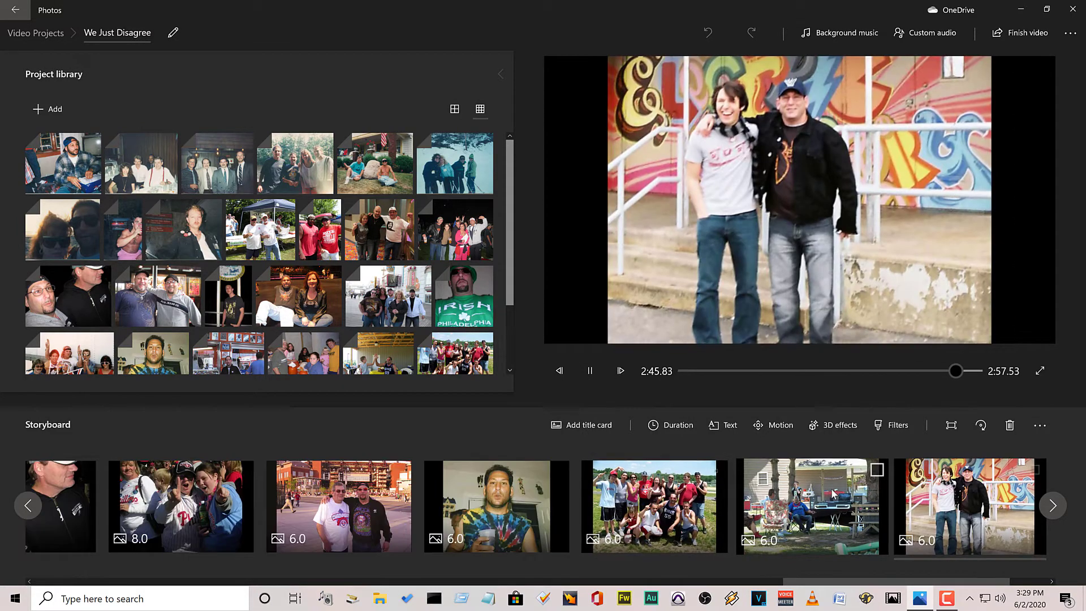
left_click(653, 505)
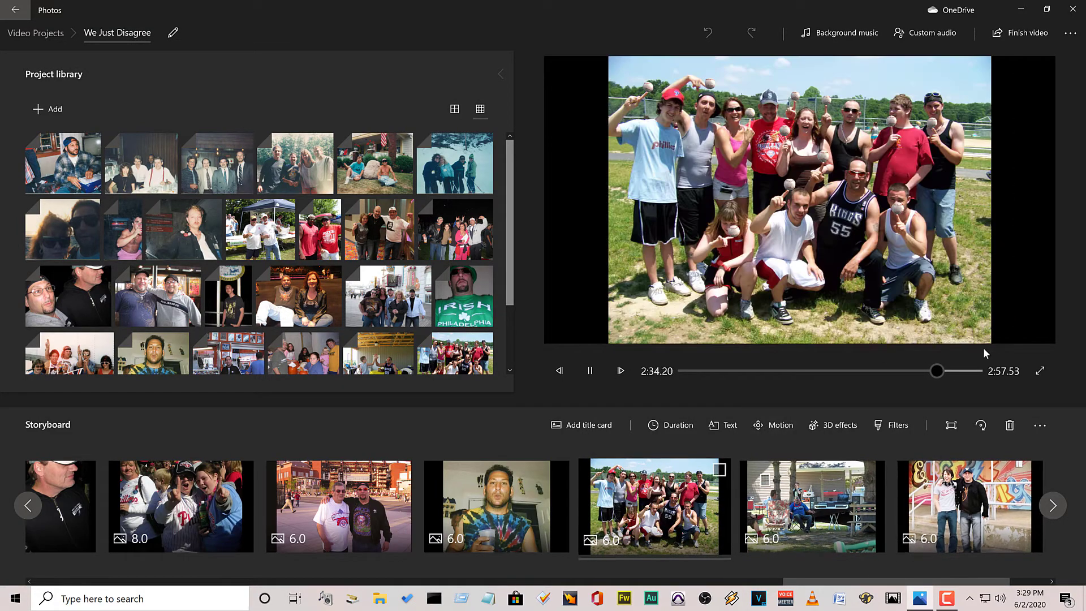
Open 3D effects on the group photo and switch the 3D library to its Effects list.
left_click(852, 427)
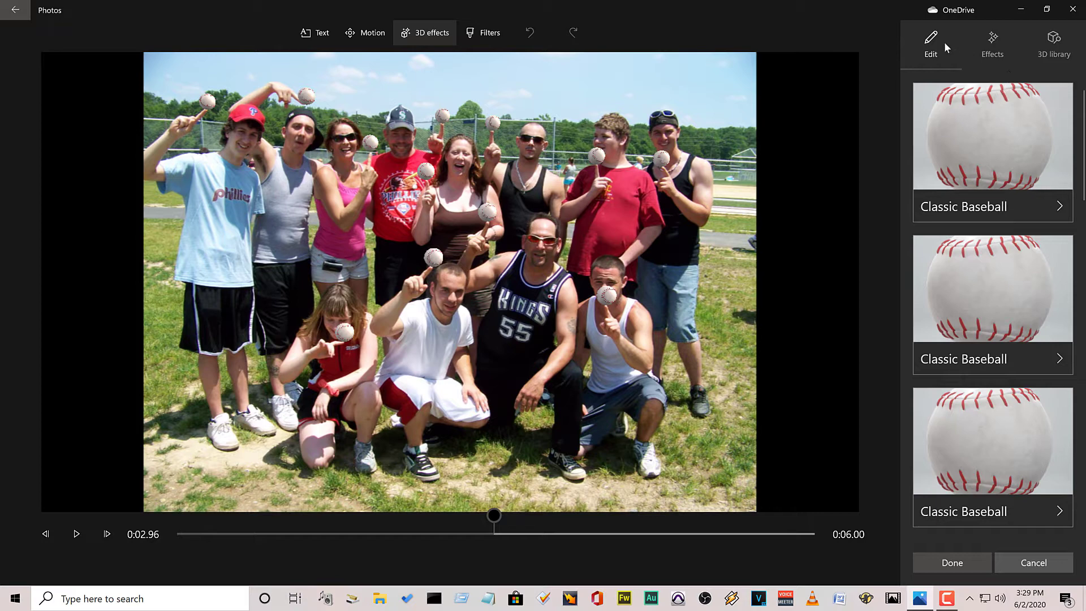
left_click(1048, 47)
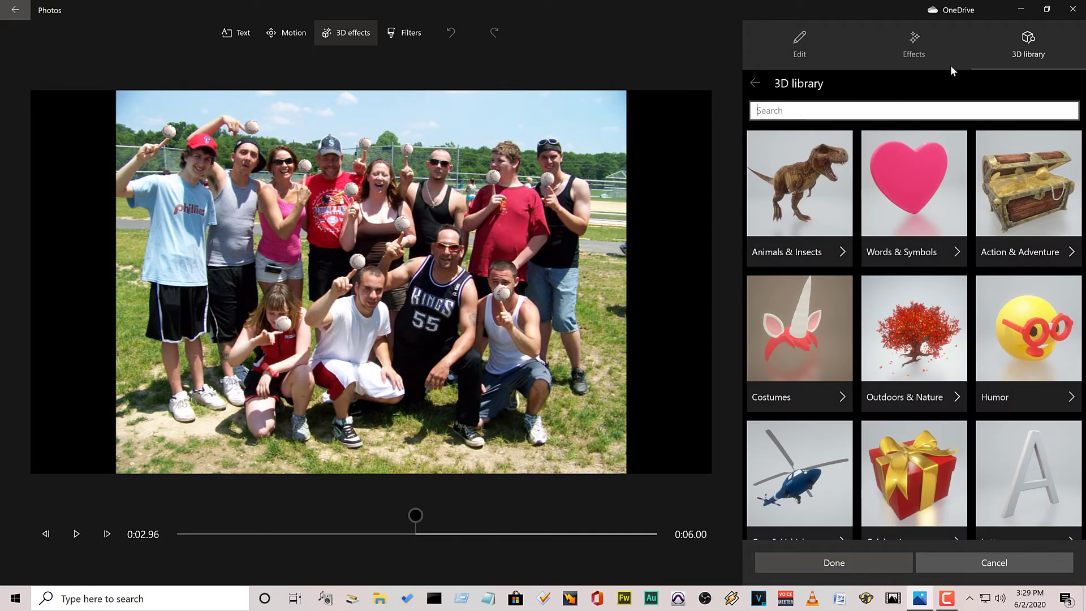
left_click(761, 86)
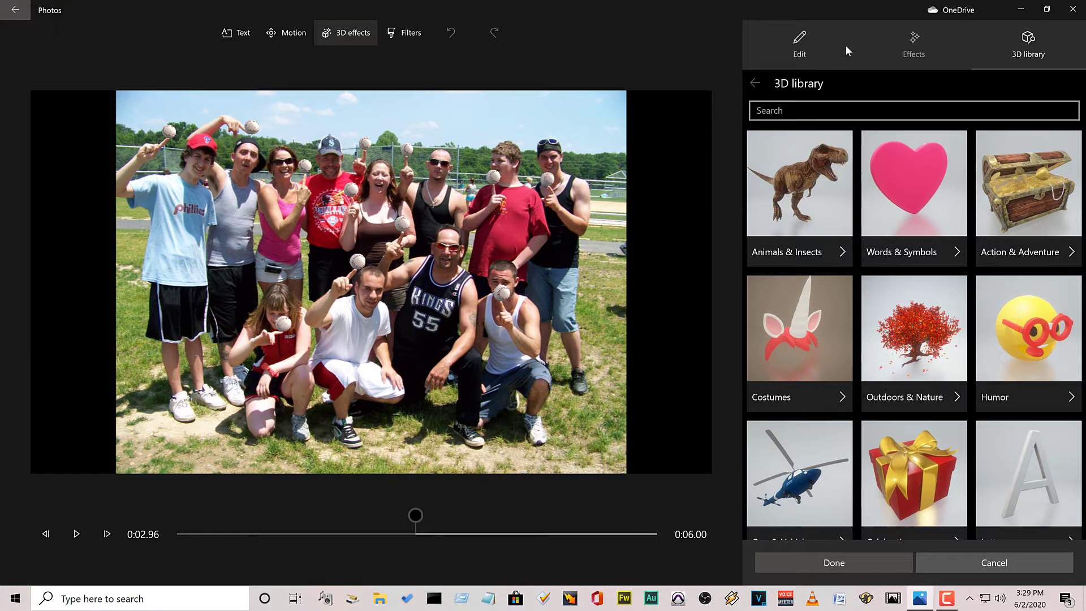
left_click(914, 43)
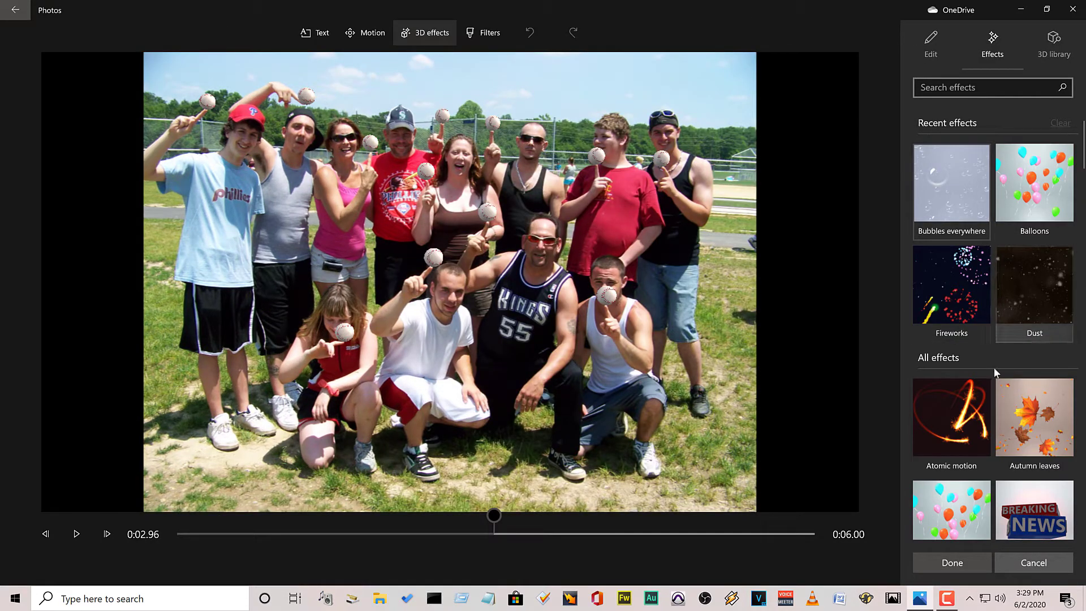
scroll(957, 424, "down", 2)
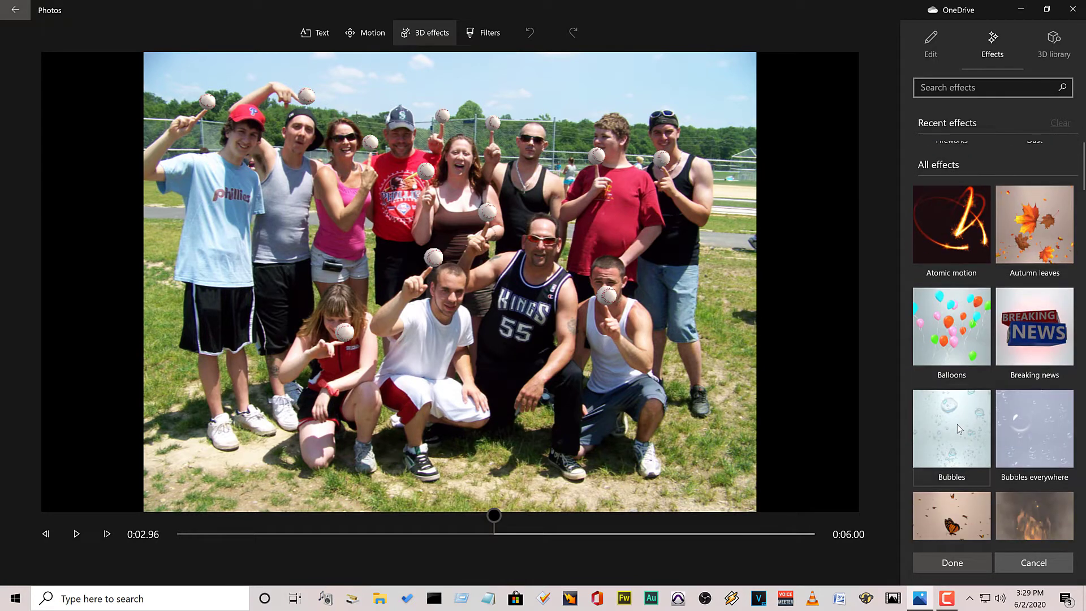
scroll(958, 424, "down", 3)
scroll(956, 424, "down", 1)
scroll(956, 424, "down", 2)
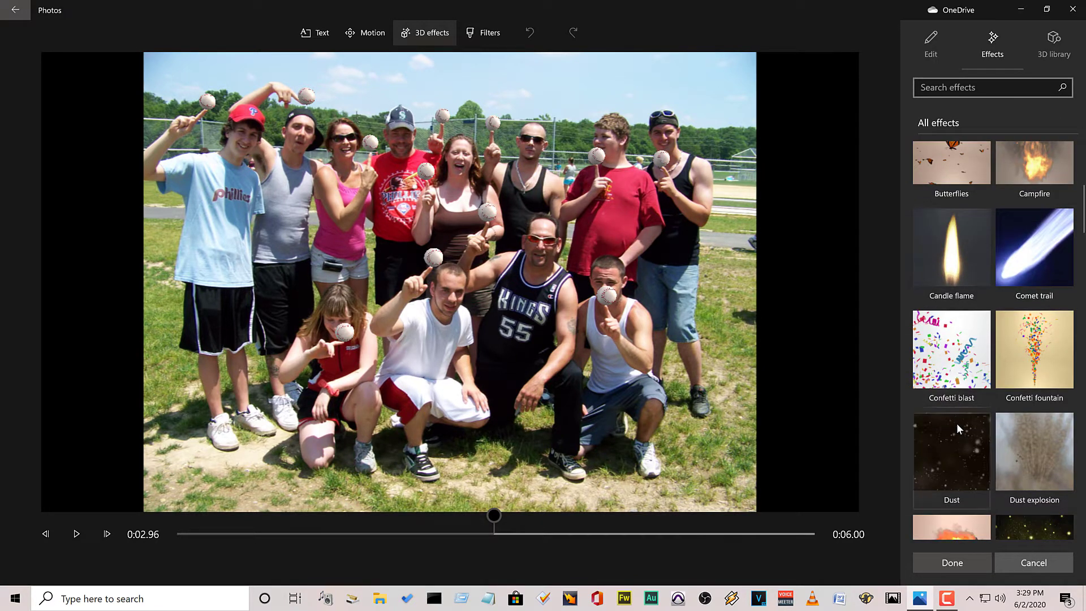
scroll(956, 424, "down", 2)
scroll(958, 427, "down", 3)
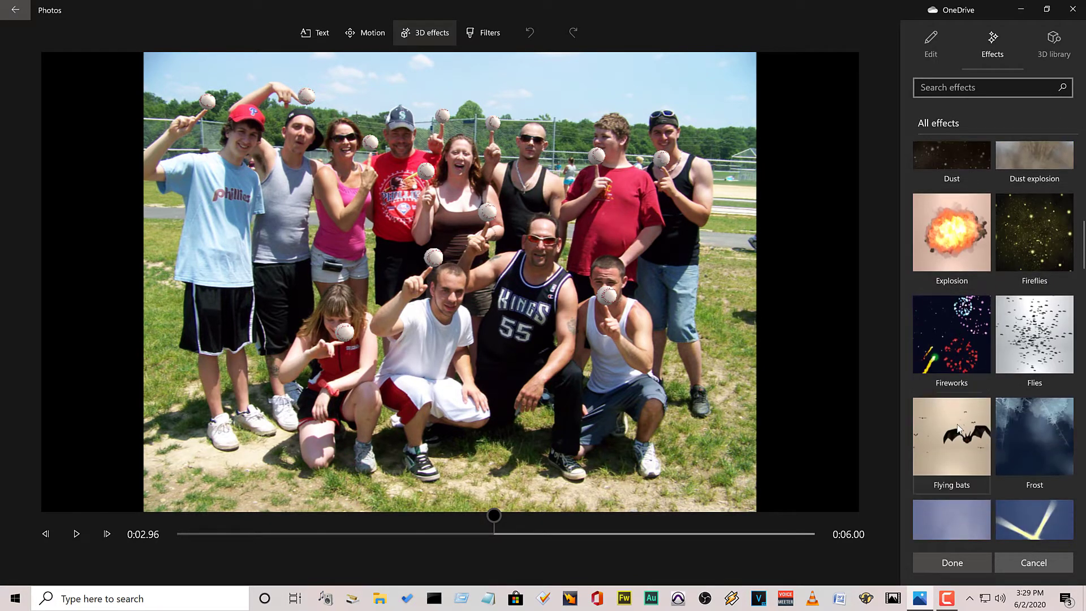
scroll(958, 428, "down", 2)
scroll(958, 428, "down", 4)
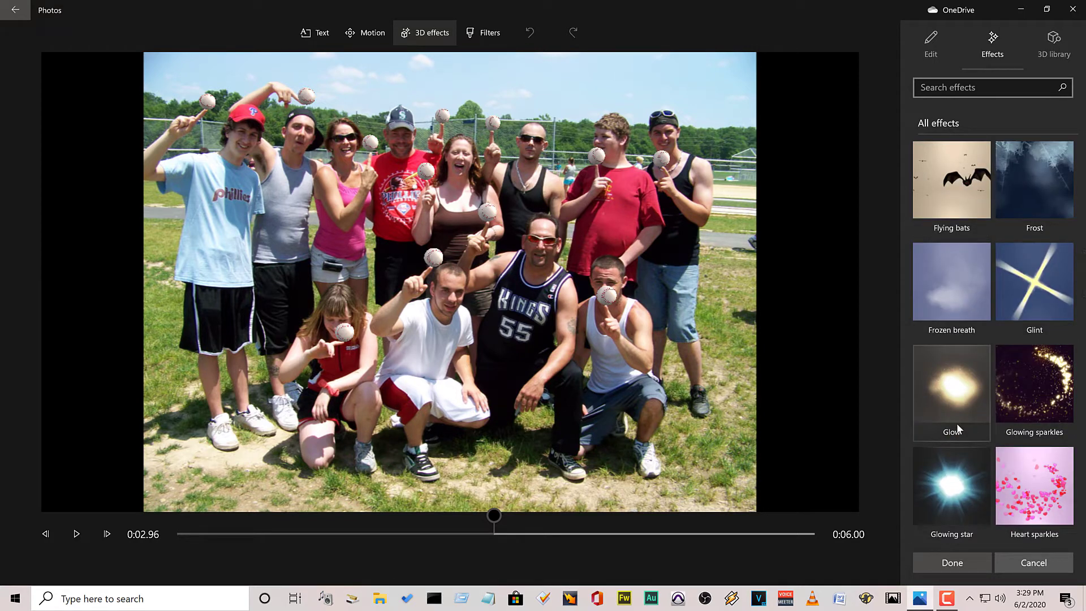
Add Glowing sparkles and stretch its area across most of the group photo.
left_click(1038, 389)
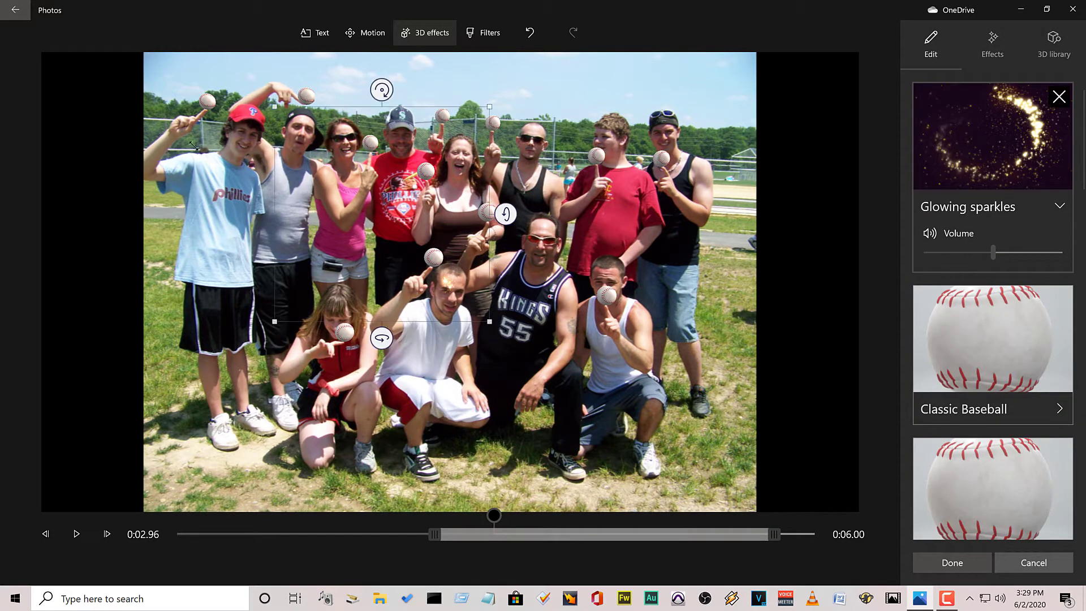
left_click_drag(334, 195, 246, 78)
left_click_drag(275, 184, 200, 173)
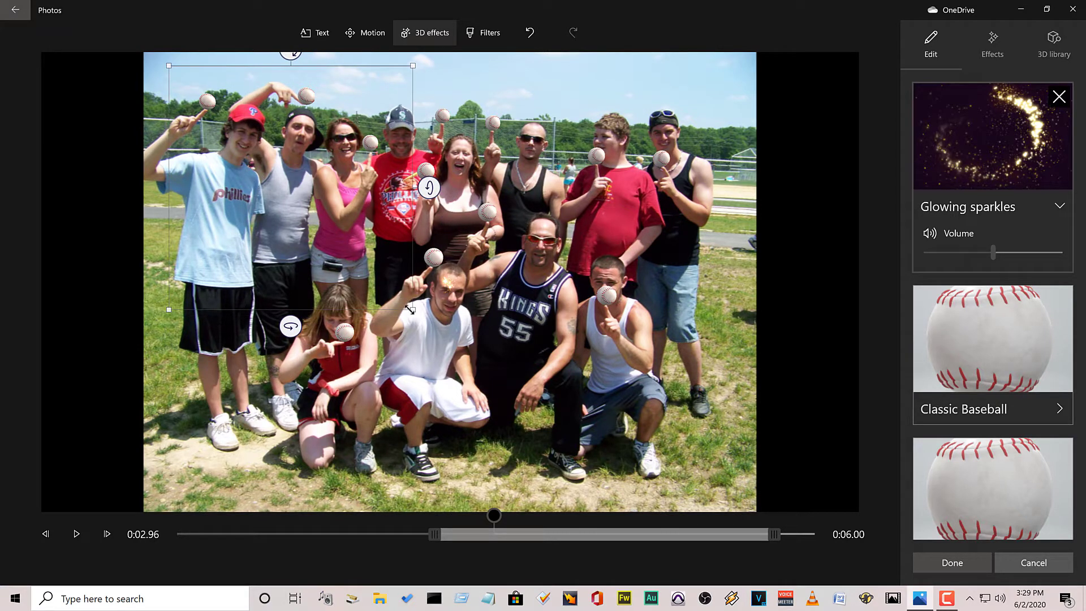
mouse_move(406, 306)
left_mouse_down()
mouse_move(716, 442)
mouse_move(800, 528)
left_mouse_up()
left_click_drag(524, 362, 565, 364)
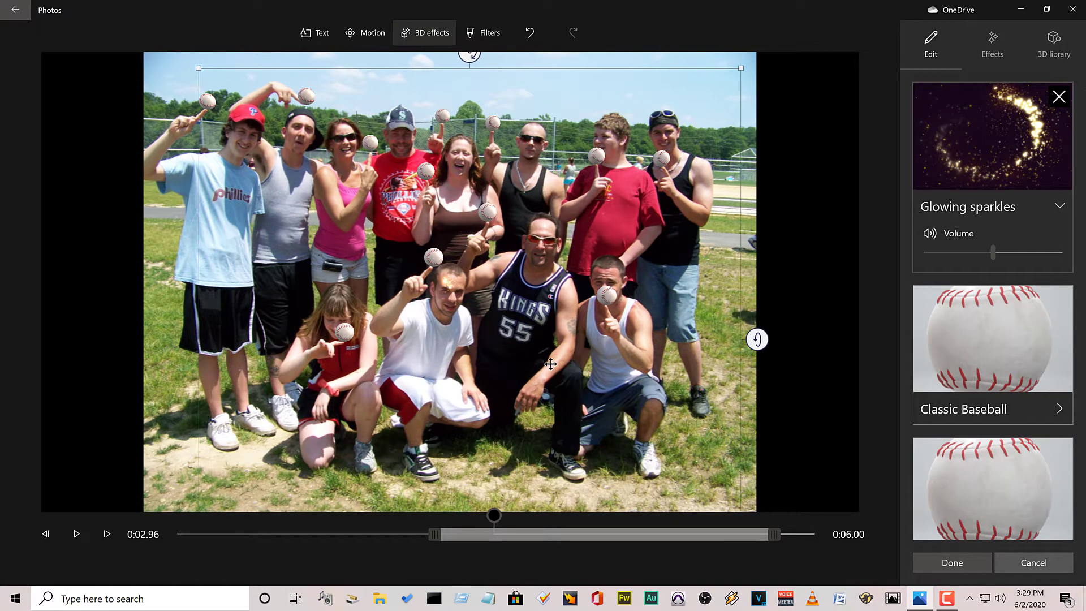
left_click_drag(566, 363, 527, 364)
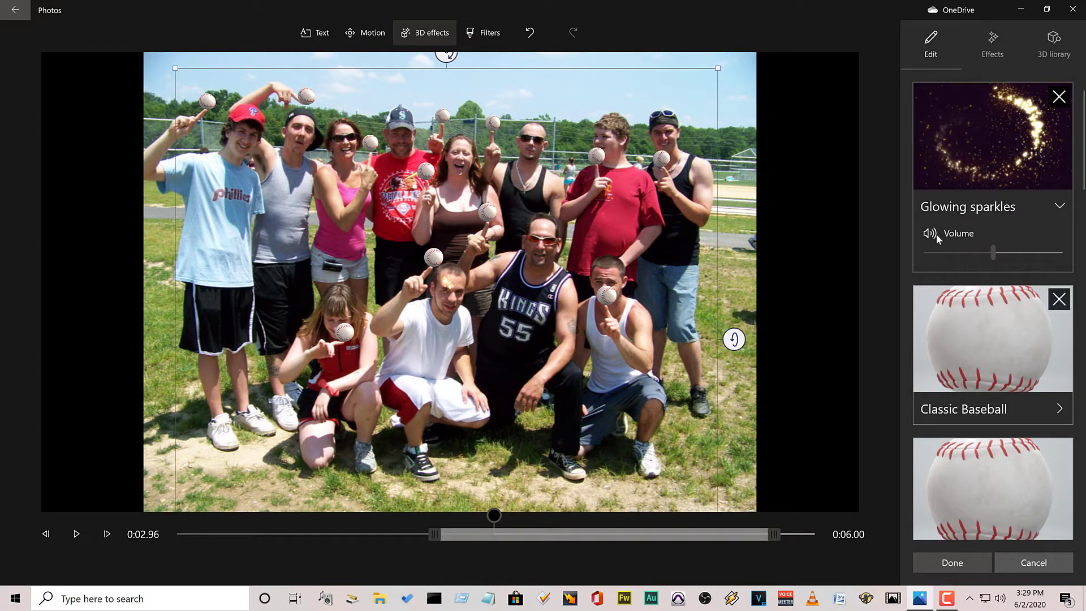
Search the 3D library for 'baseball' and place a Classic Baseball on the photo.
left_click(1050, 50)
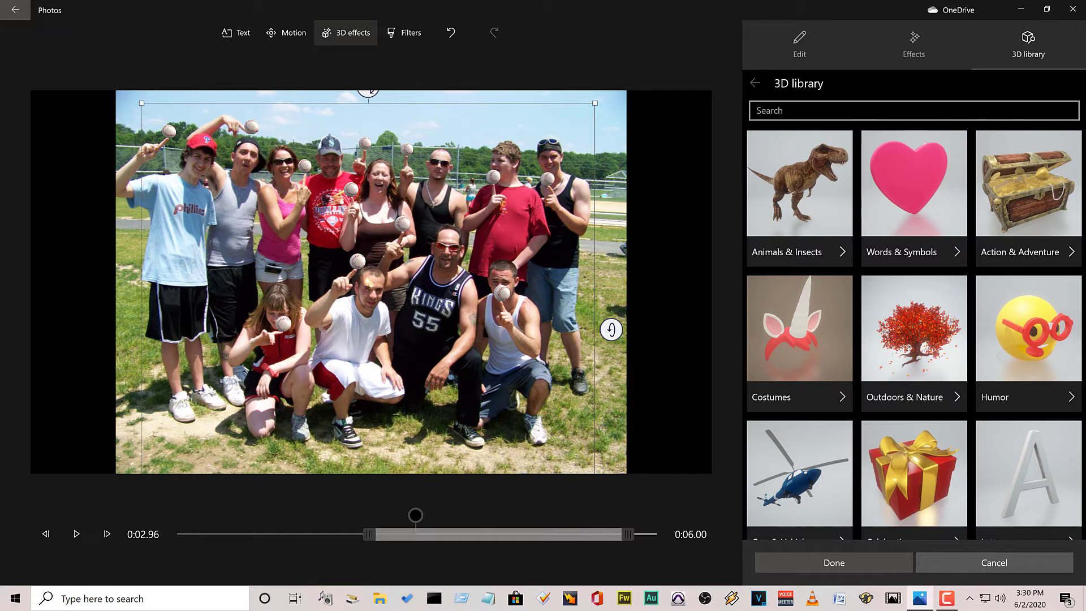
type("baseball")
key("Return")
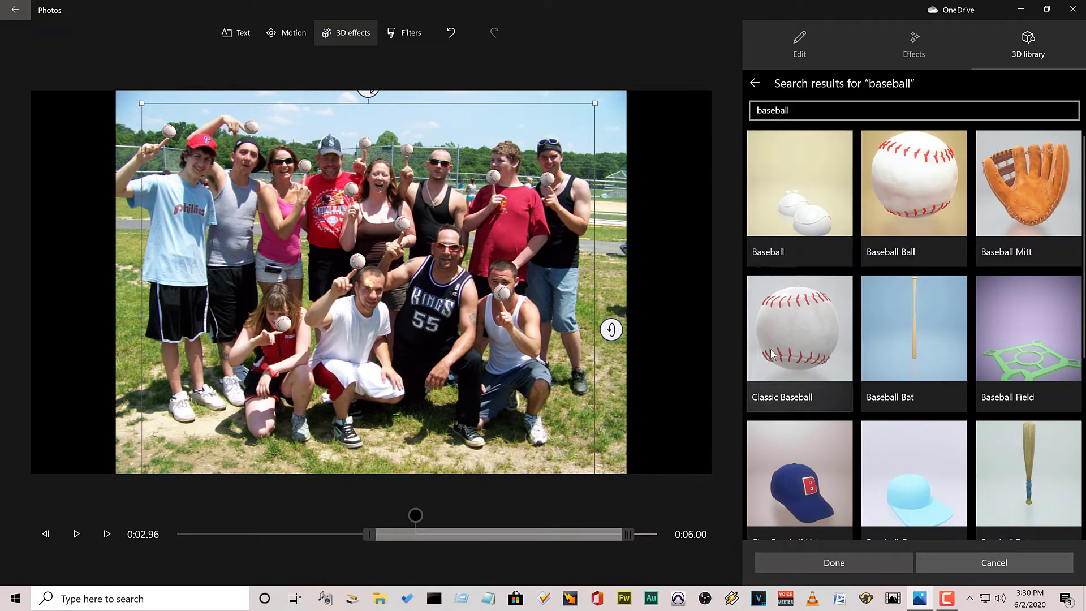
left_click(771, 349)
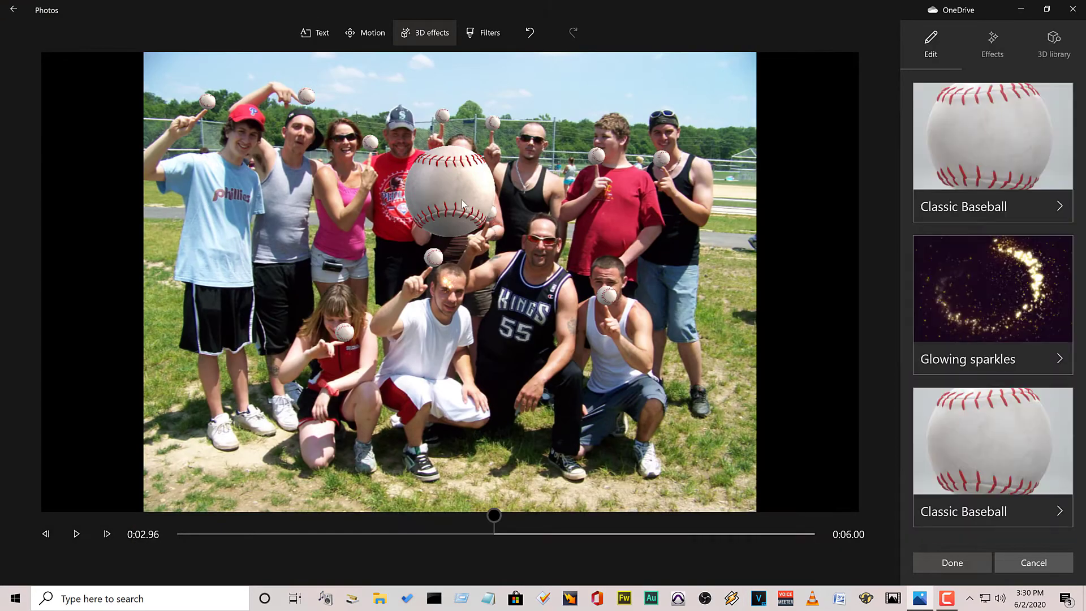
left_click(462, 200)
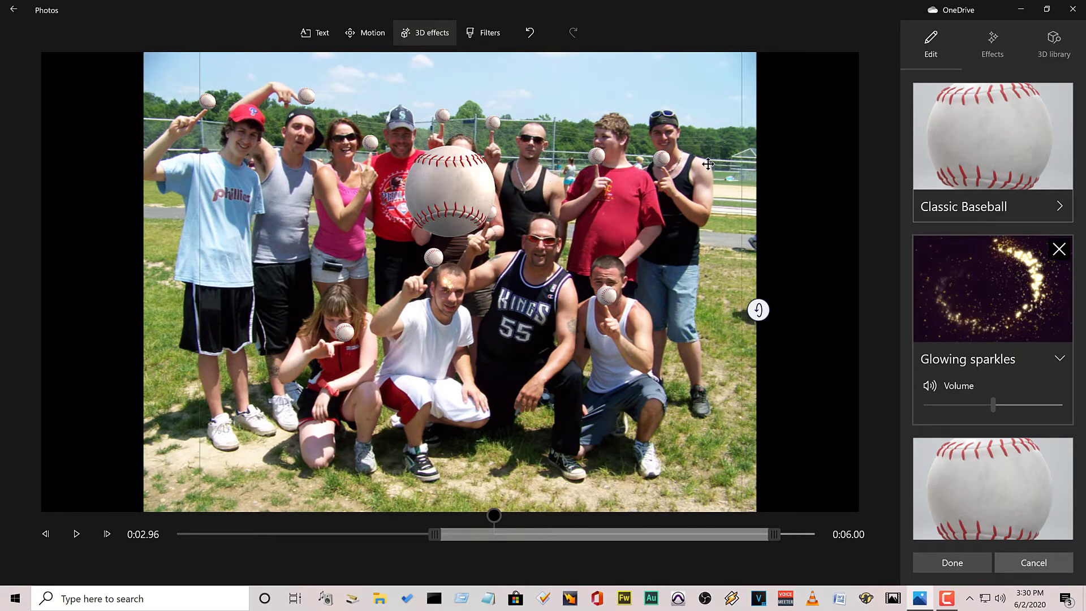
Shrink the big baseball to fingertip size and delete the extra baseball.
left_click(958, 153)
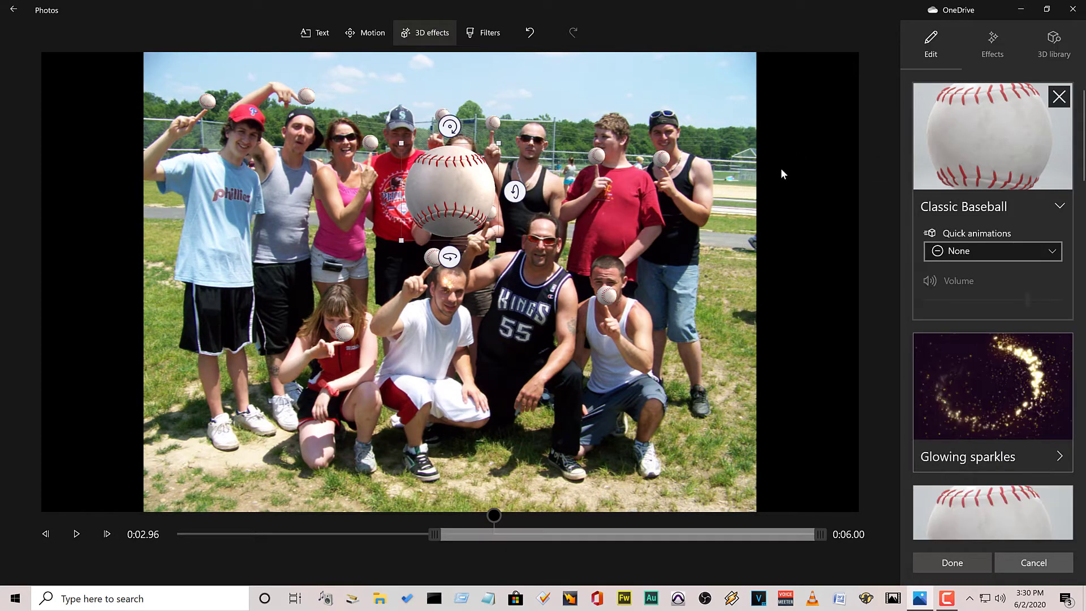
left_click(949, 149)
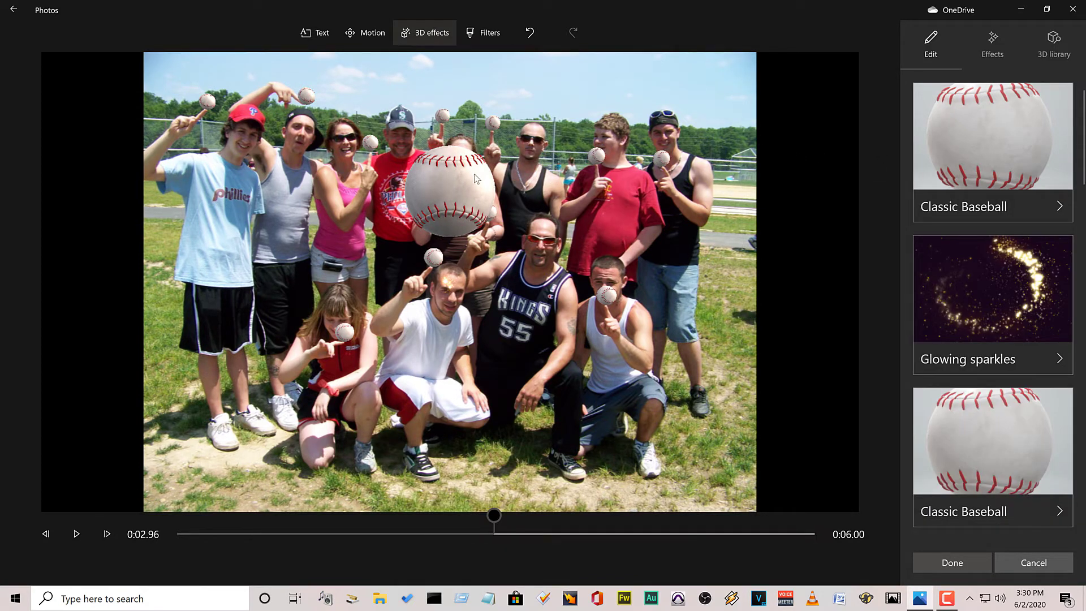
left_click(969, 128)
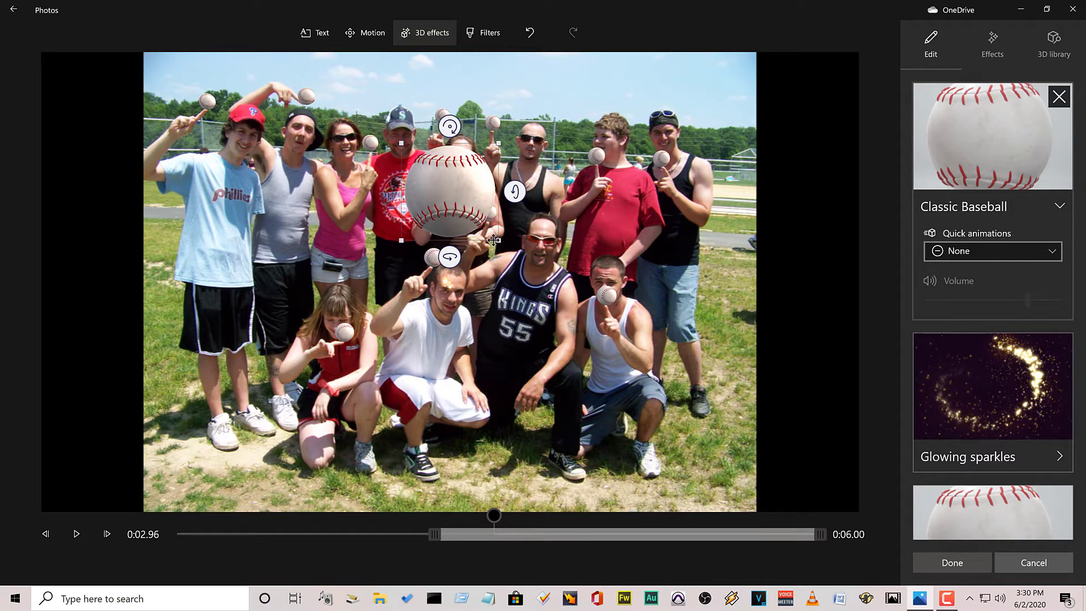
mouse_move(492, 239)
left_mouse_down()
mouse_move(433, 187)
mouse_move(700, 316)
mouse_move(735, 292)
left_mouse_up()
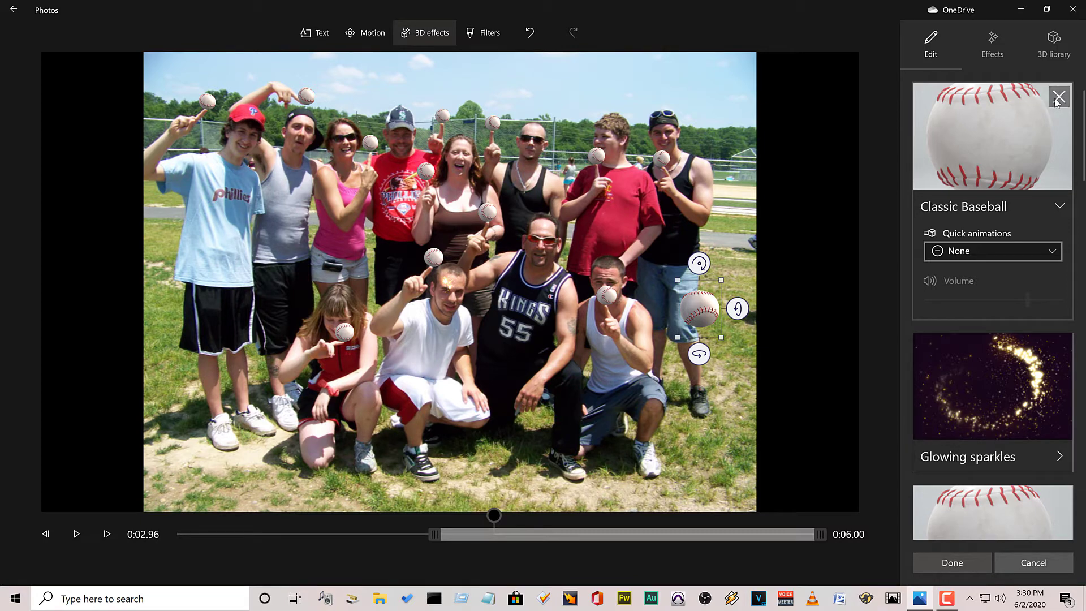
left_click(1059, 98)
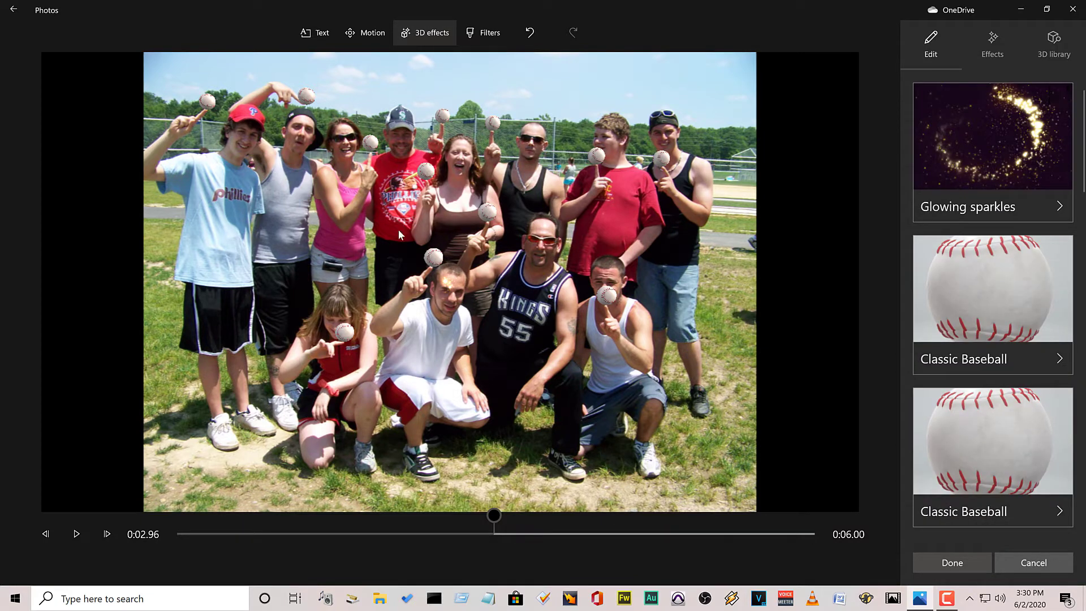
Rotate the woman's fingertip baseball and make it spin with the Turntable animation.
left_click(995, 262)
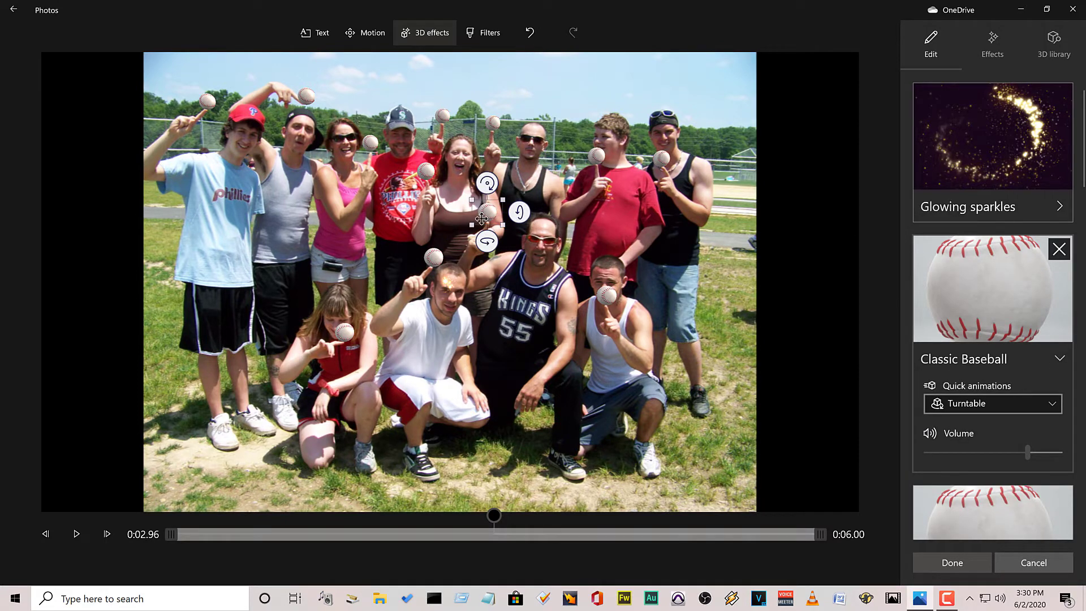
left_click_drag(486, 242, 512, 241)
left_click(989, 408)
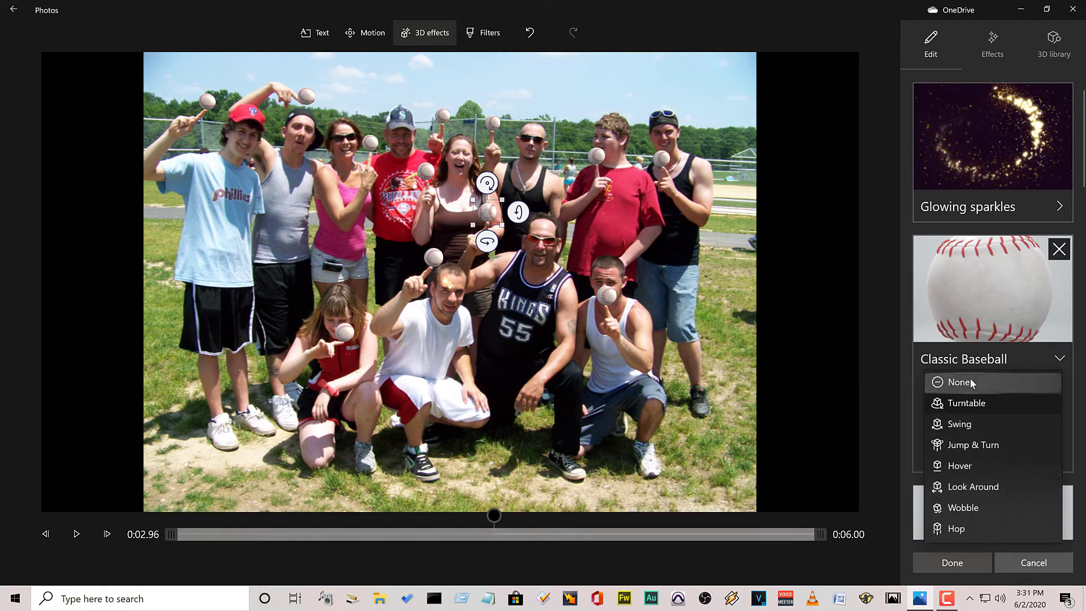
left_click(971, 403)
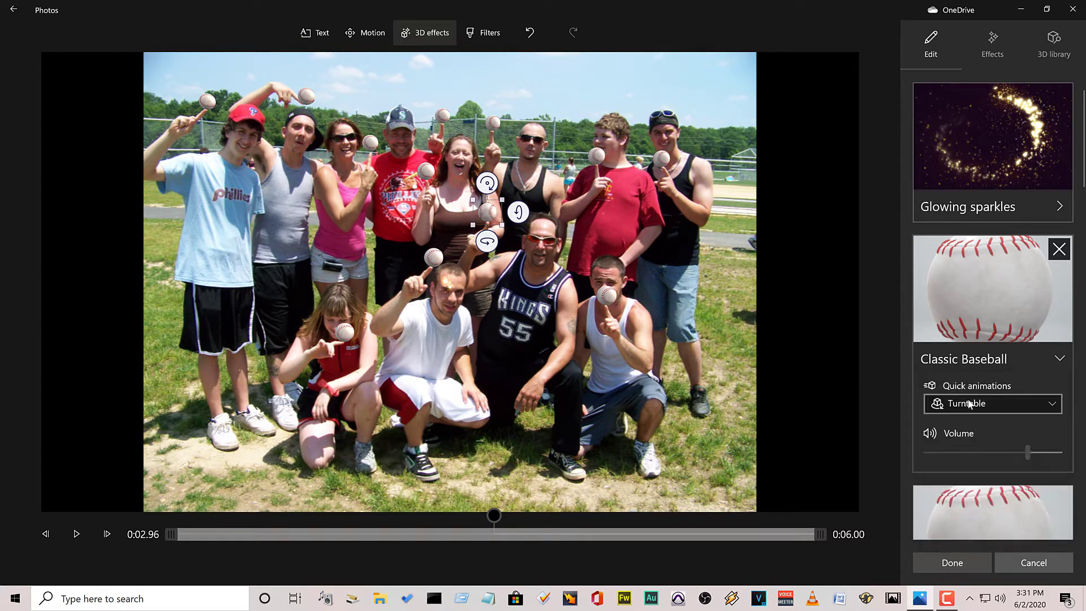
left_click(949, 485)
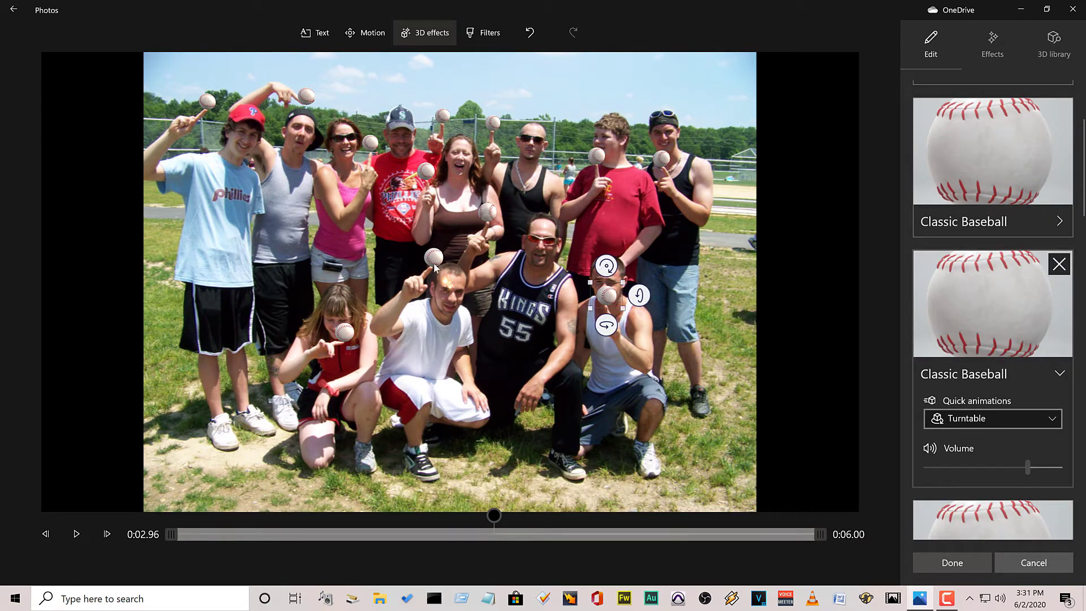
left_click(344, 344)
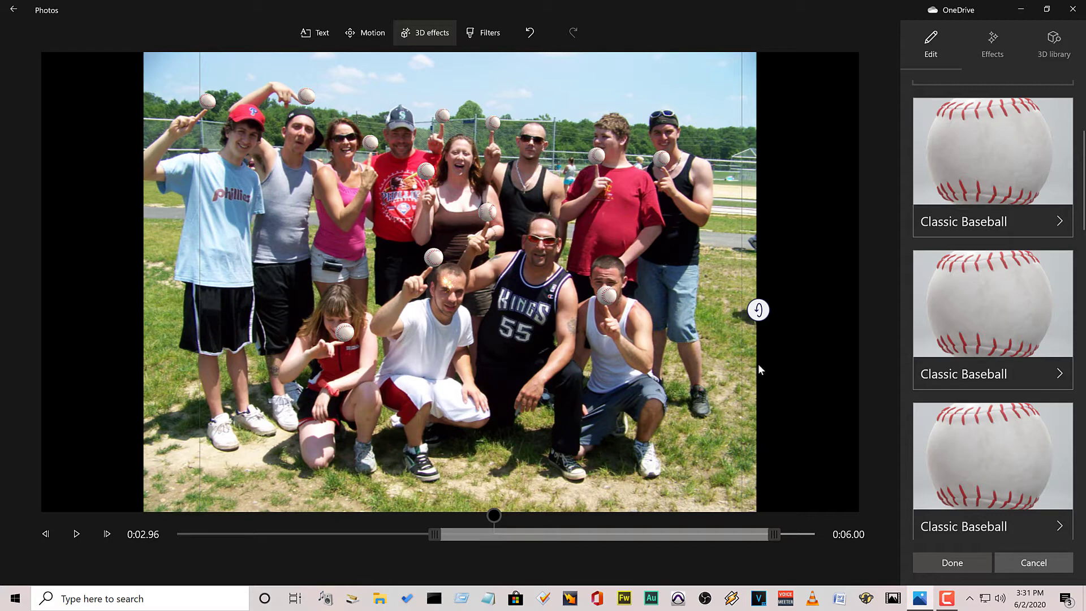
left_click(1041, 296)
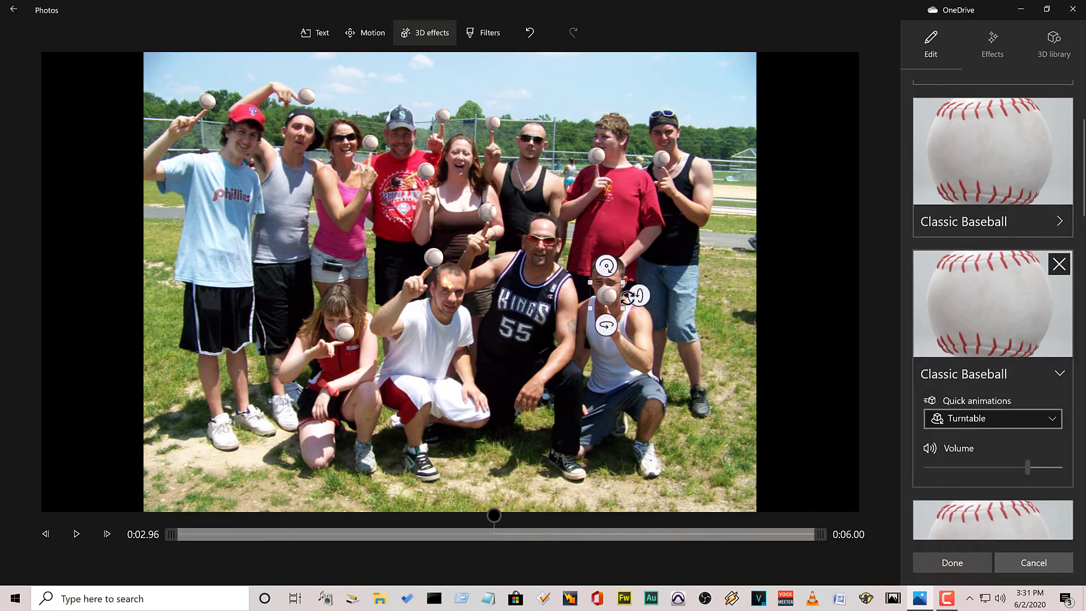
left_click(632, 310)
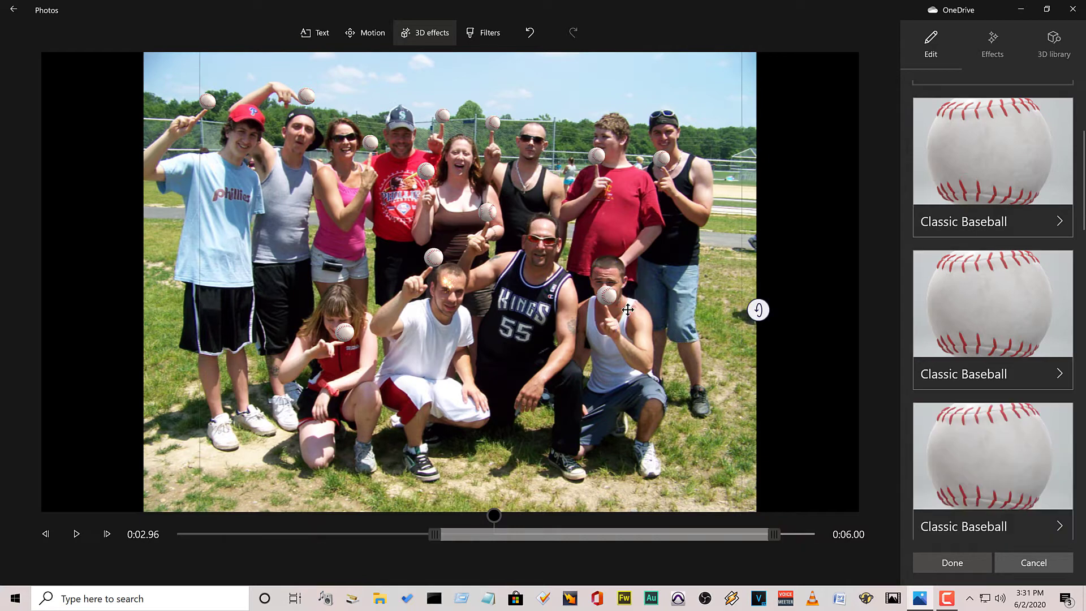
left_click(964, 293)
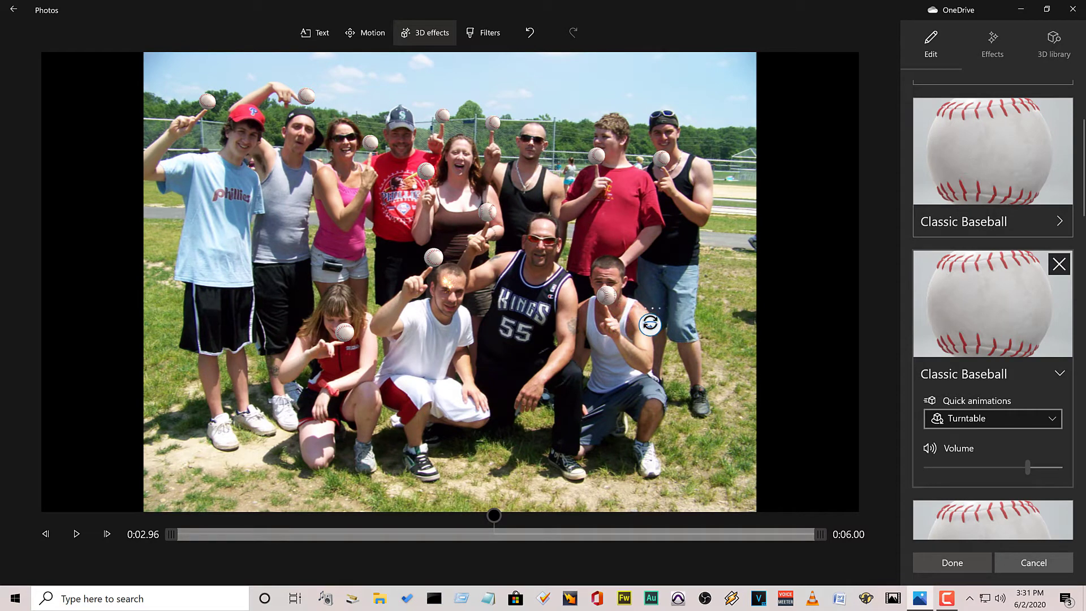
scroll(1050, 461, "down", 2)
left_click(992, 417)
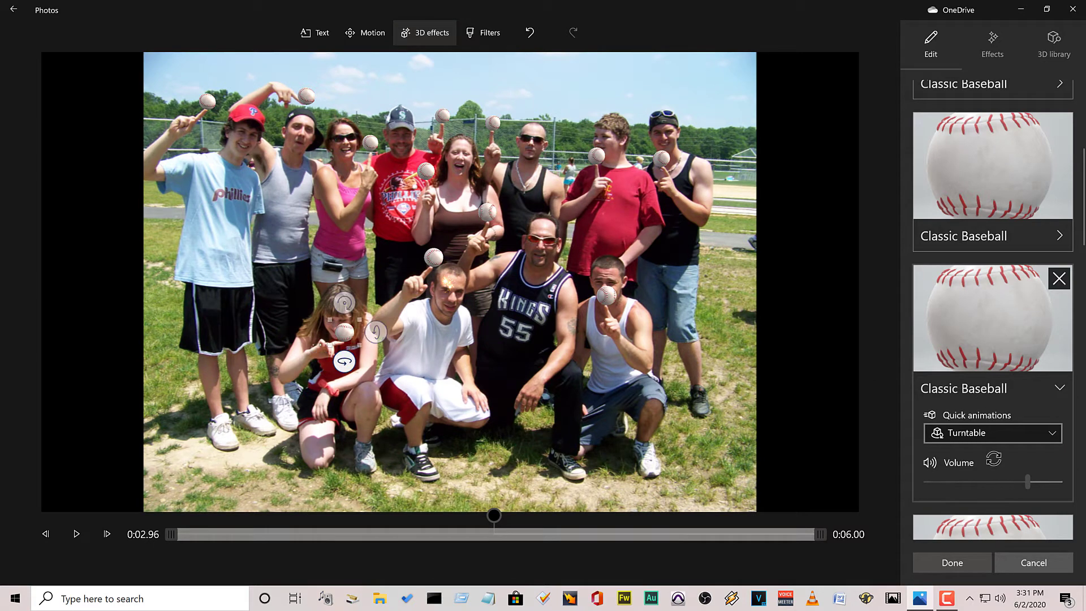
scroll(994, 459, "down", 2)
left_click(986, 434)
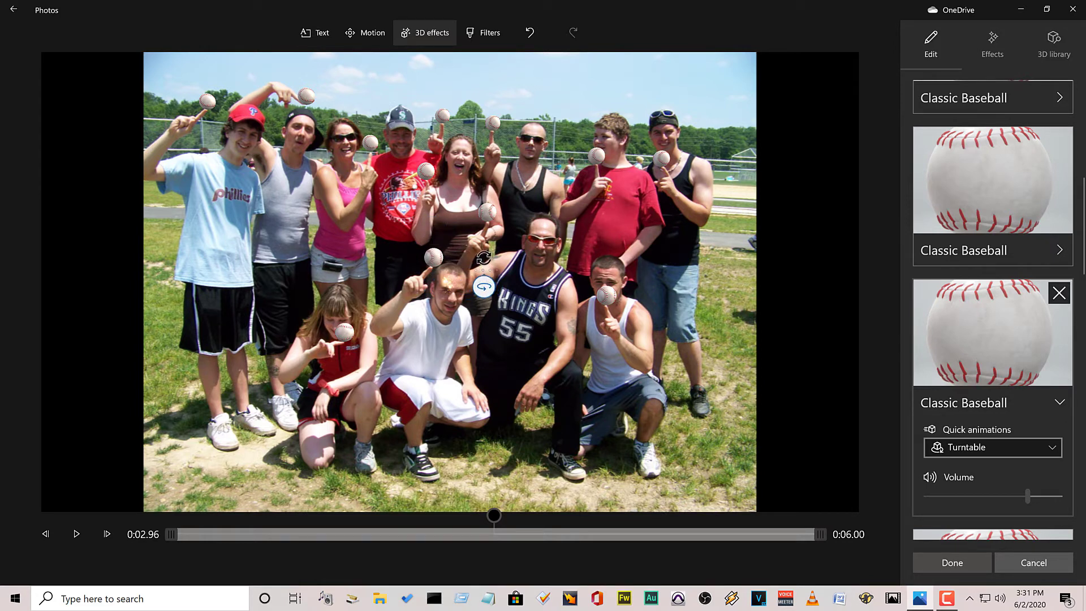
left_click(439, 246)
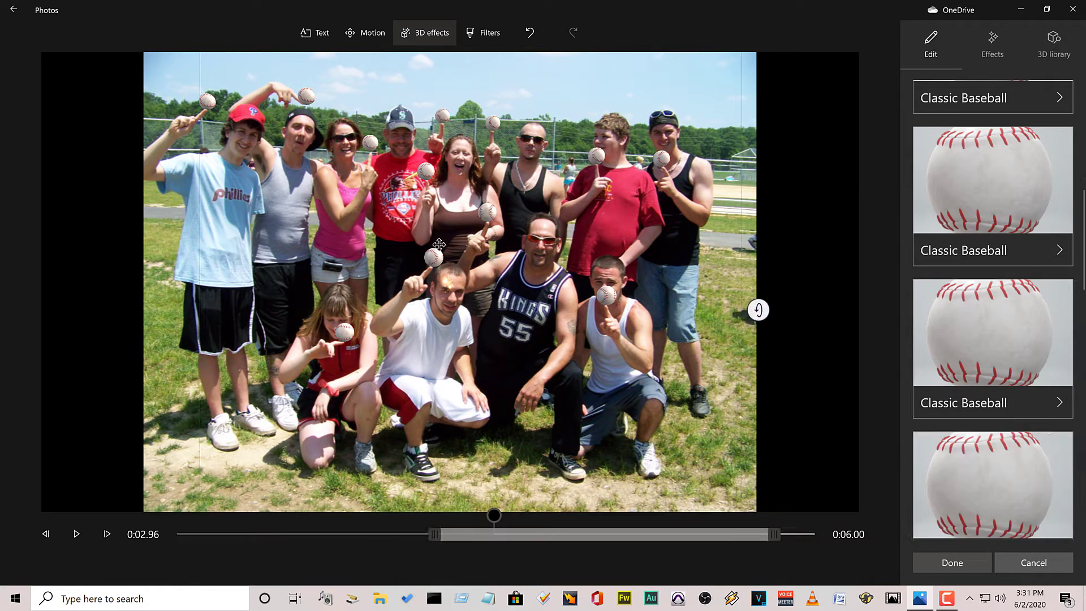
left_click(977, 324)
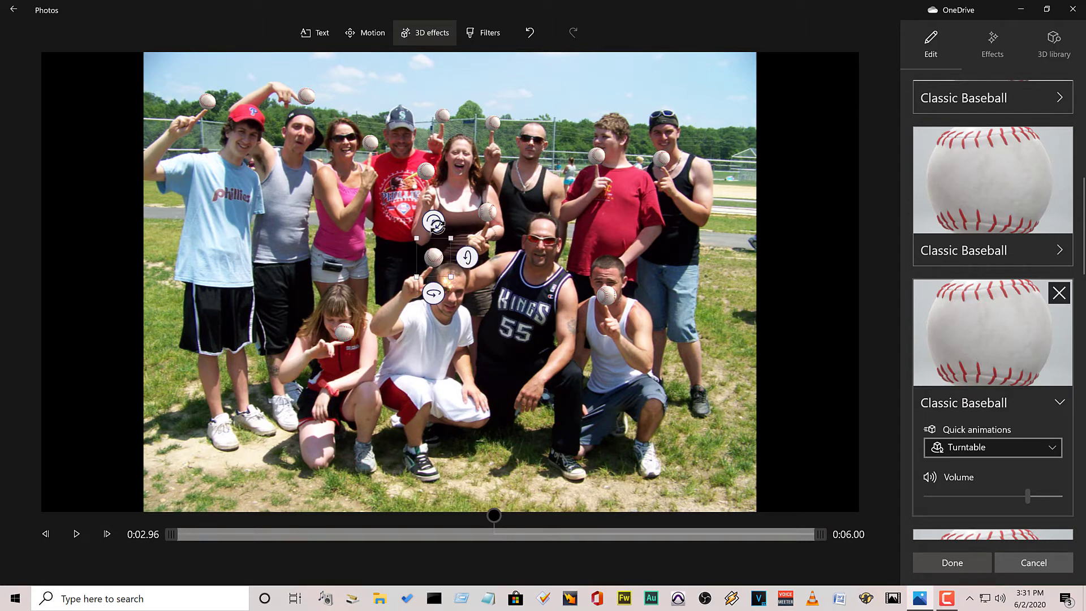
left_click(594, 204)
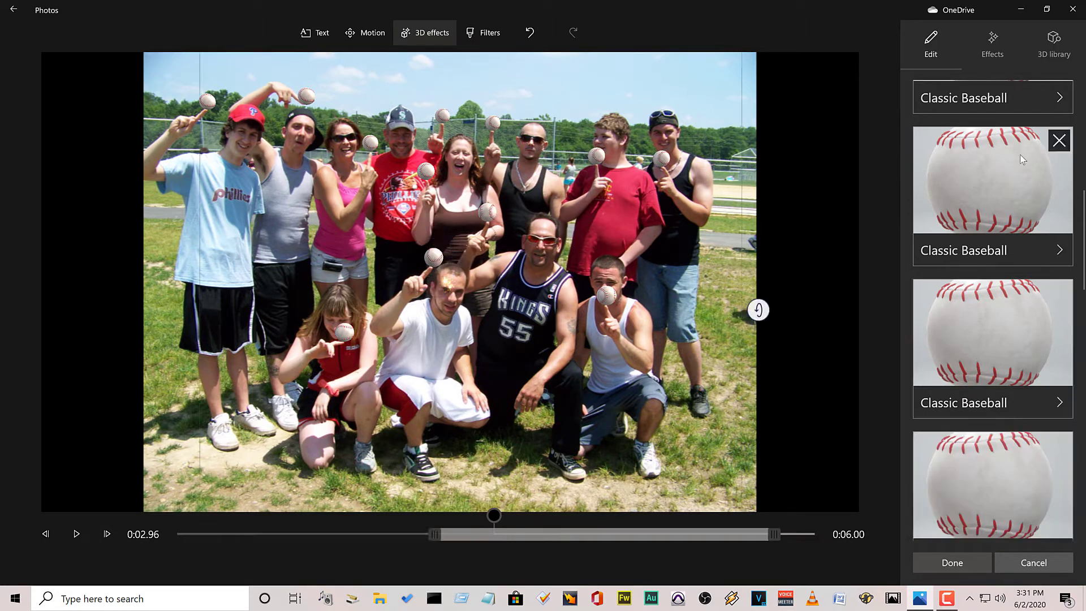
left_click(957, 212)
Re-angle the baseballs on the woman's finger and the man's raised finger.
left_click(535, 197)
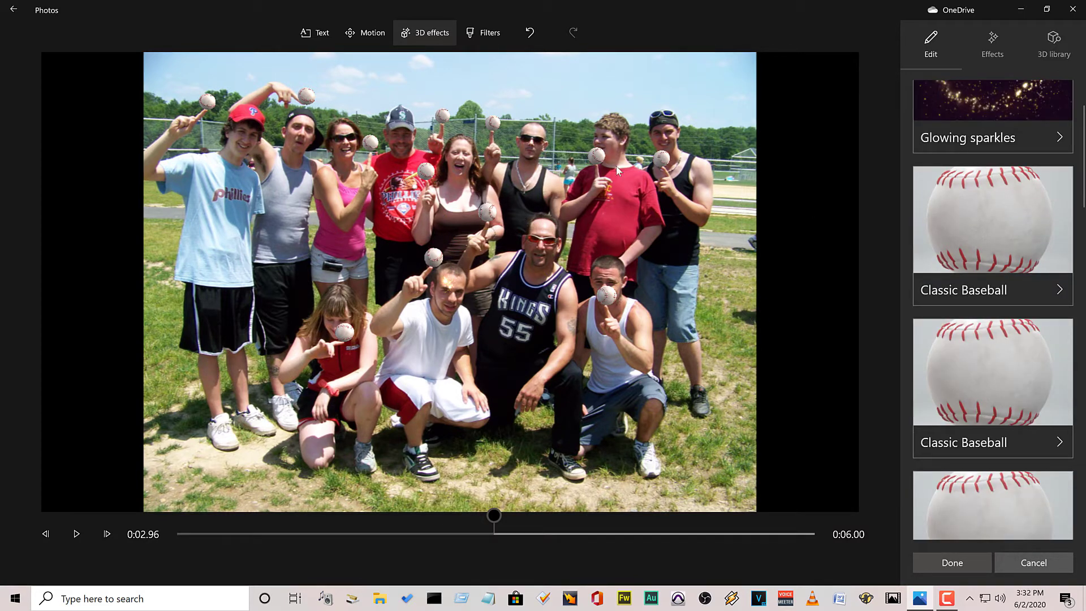
left_click(945, 218)
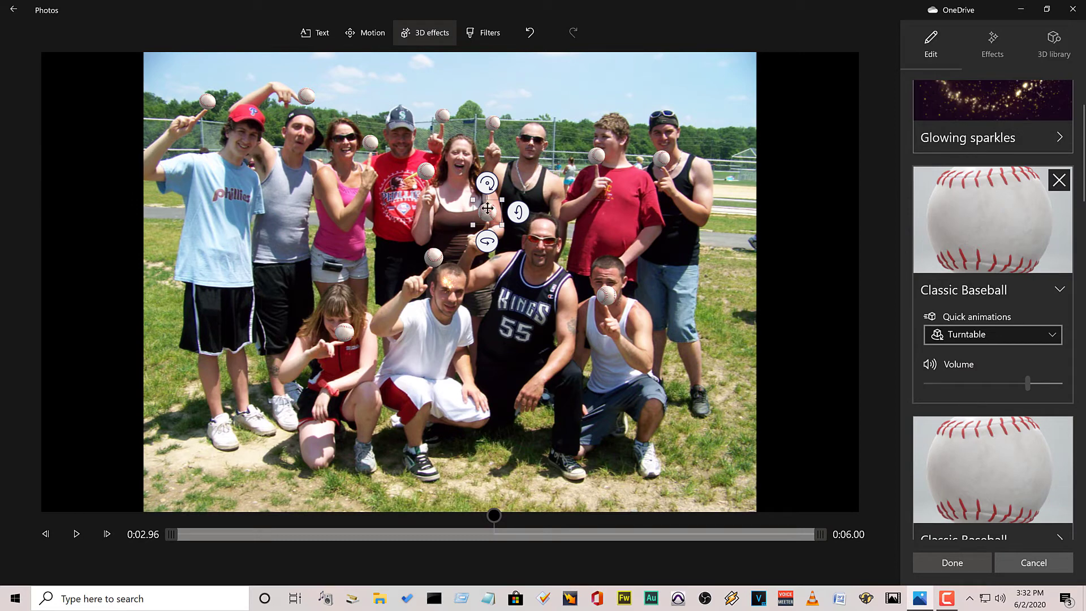
mouse_move(486, 183)
left_mouse_down()
mouse_move(478, 186)
mouse_move(496, 187)
left_mouse_up()
scroll(1026, 386, "down", 2)
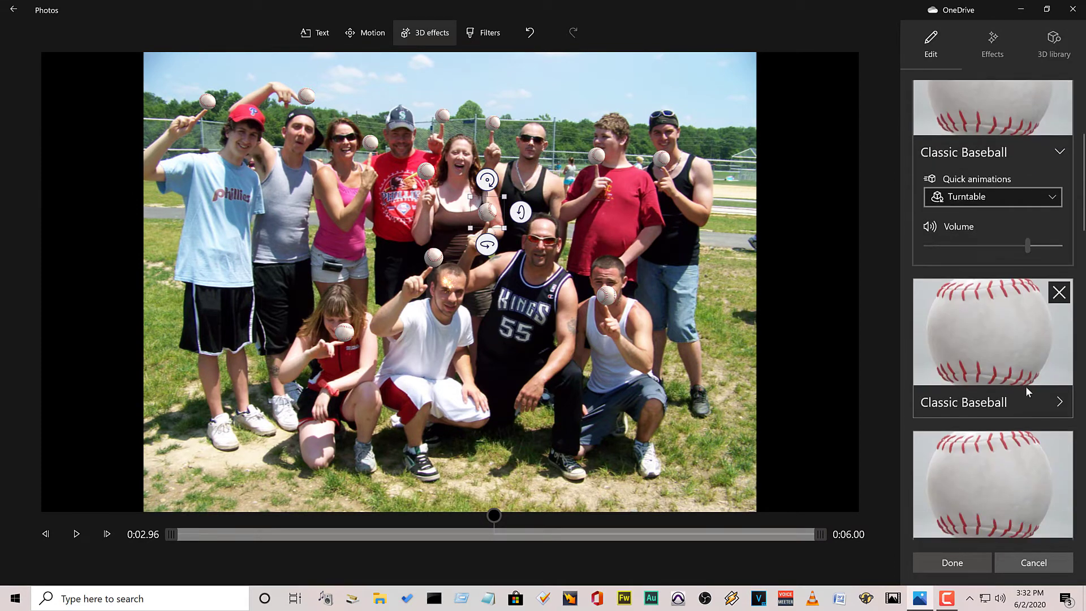
scroll(1027, 387, "down", 2)
left_click(970, 427)
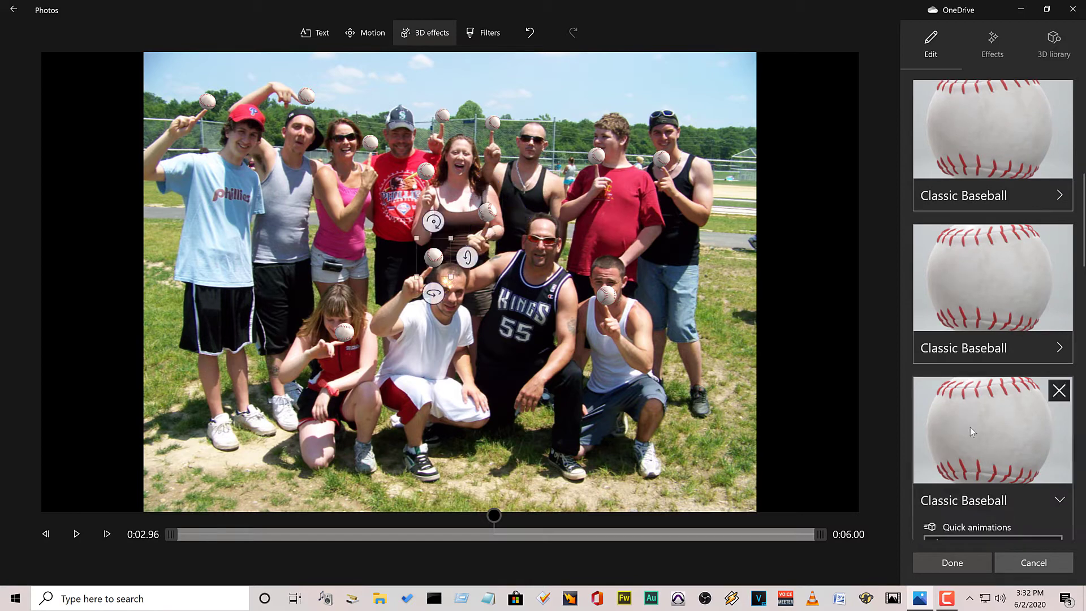
left_click_drag(434, 293, 441, 335)
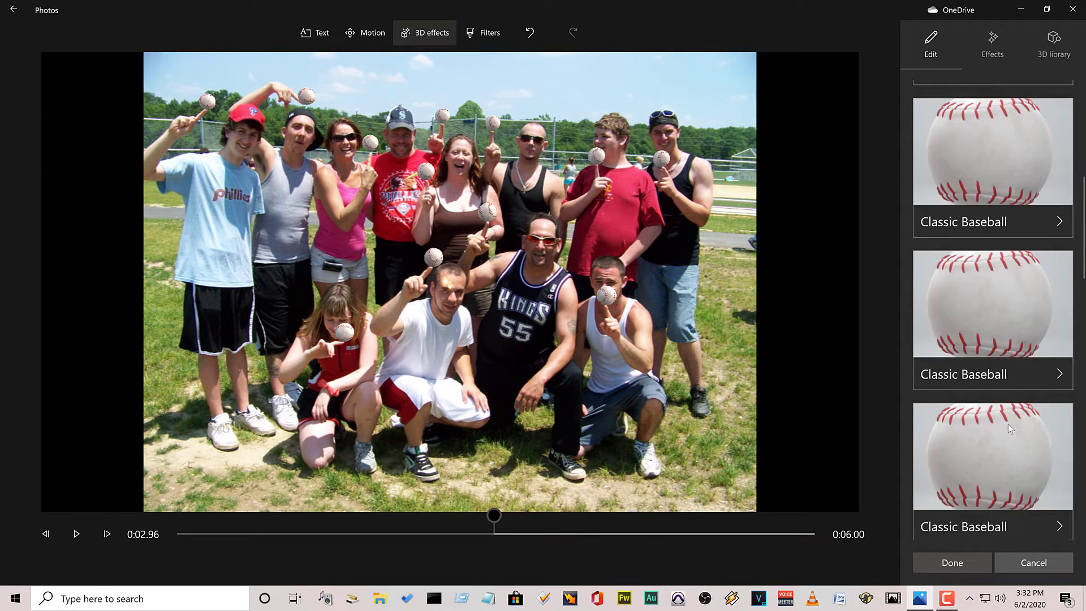
scroll(1008, 423, "down", 1)
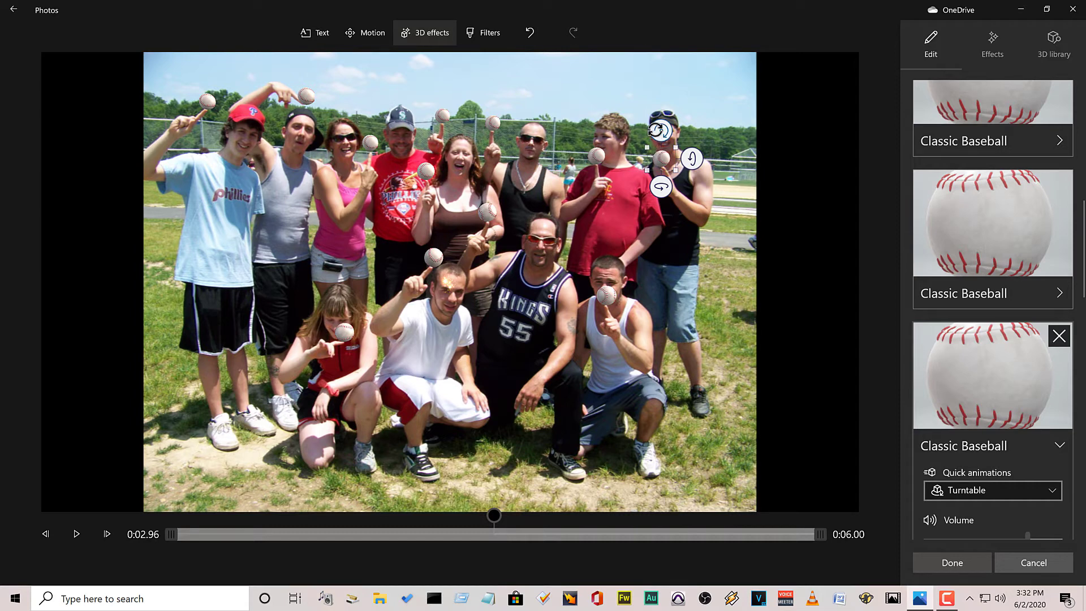
Rotate the remaining fingertip baseballs, including those by the red-shirt player and the capped man.
left_click_drag(661, 130, 634, 153)
left_click_drag(661, 190, 628, 189)
left_click(984, 441)
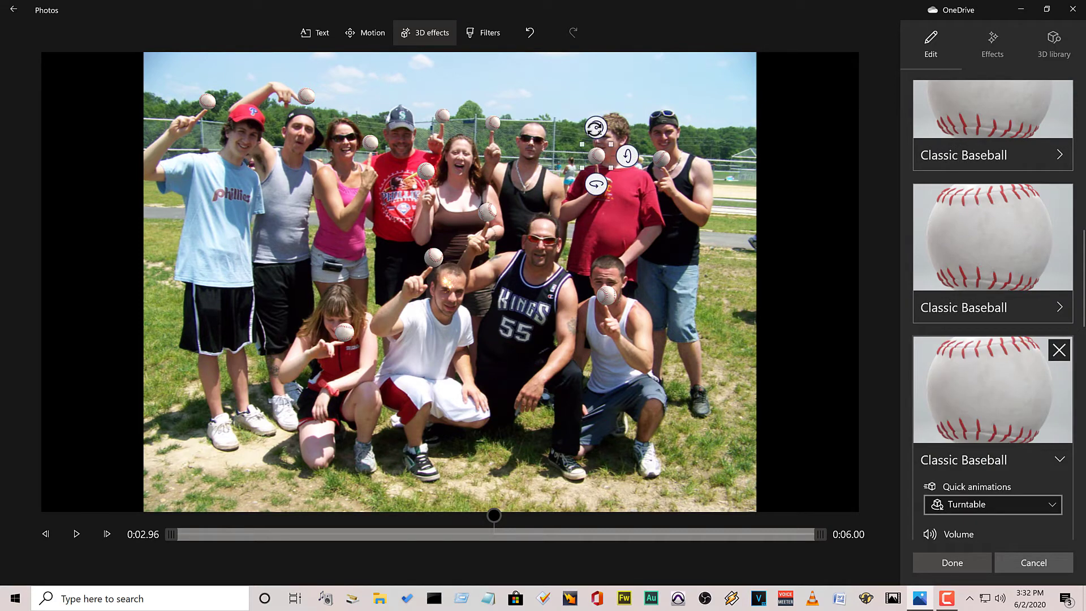
left_click_drag(596, 128, 568, 145)
scroll(953, 474, "down", 2)
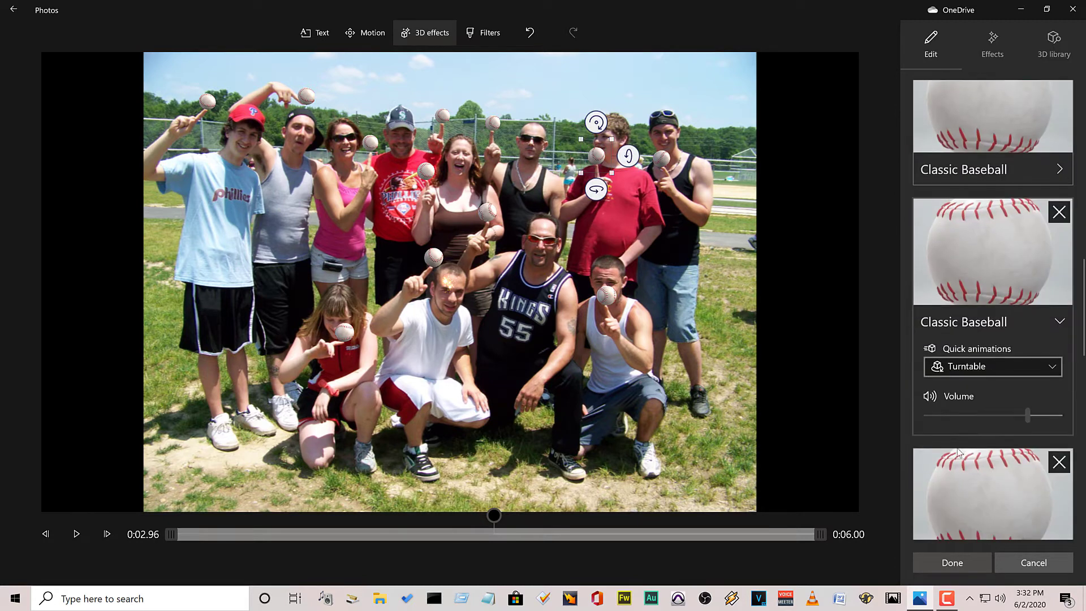
left_click(984, 488)
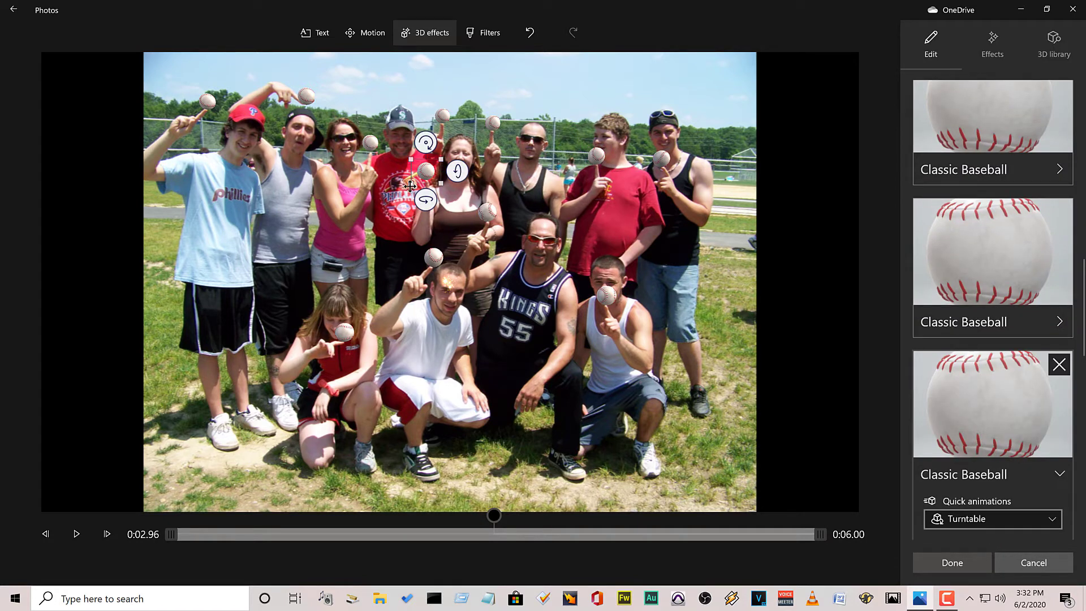
left_click_drag(426, 200, 449, 202)
scroll(985, 458, "down", 2)
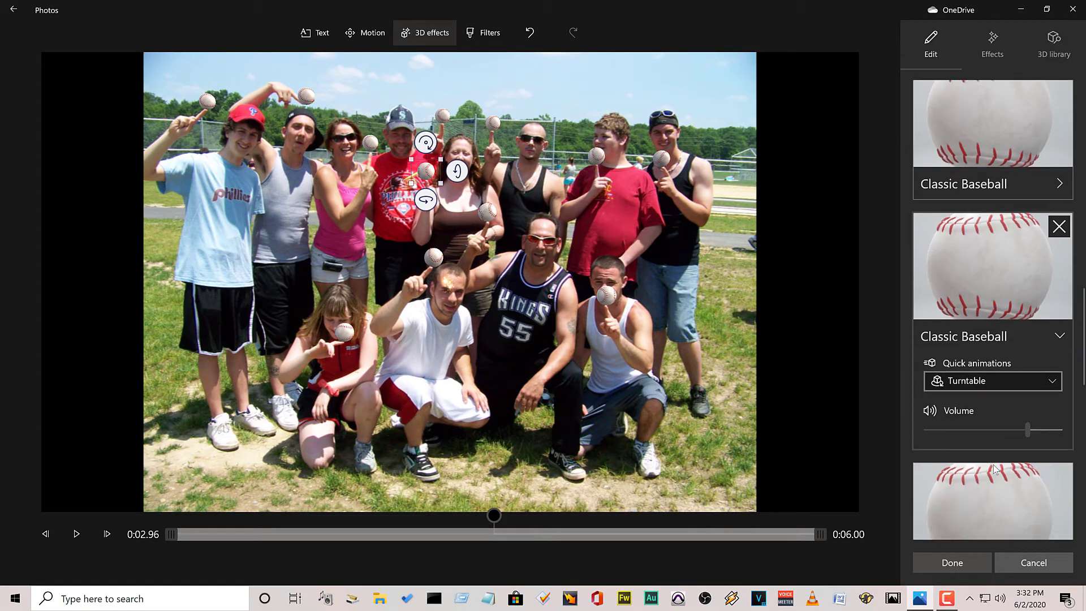
scroll(982, 441, "down", 2)
left_click(980, 435)
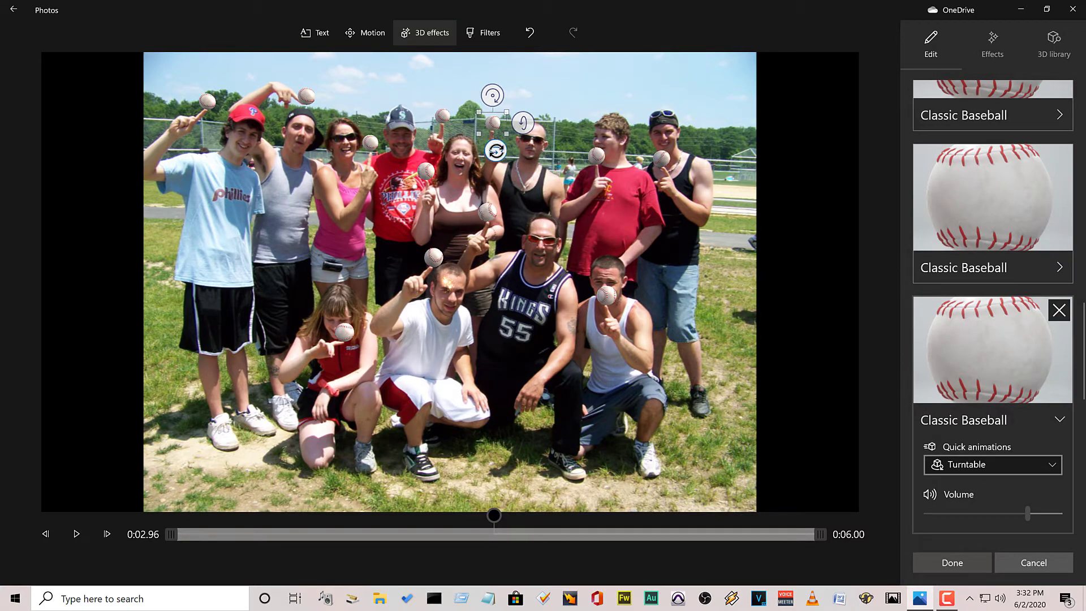
mouse_move(492, 150)
left_mouse_down()
mouse_move(497, 113)
mouse_move(490, 127)
left_mouse_up()
scroll(945, 446, "down", 3)
Move the second baseball near the top and anchor the next one onto the red shirt.
left_click(949, 411)
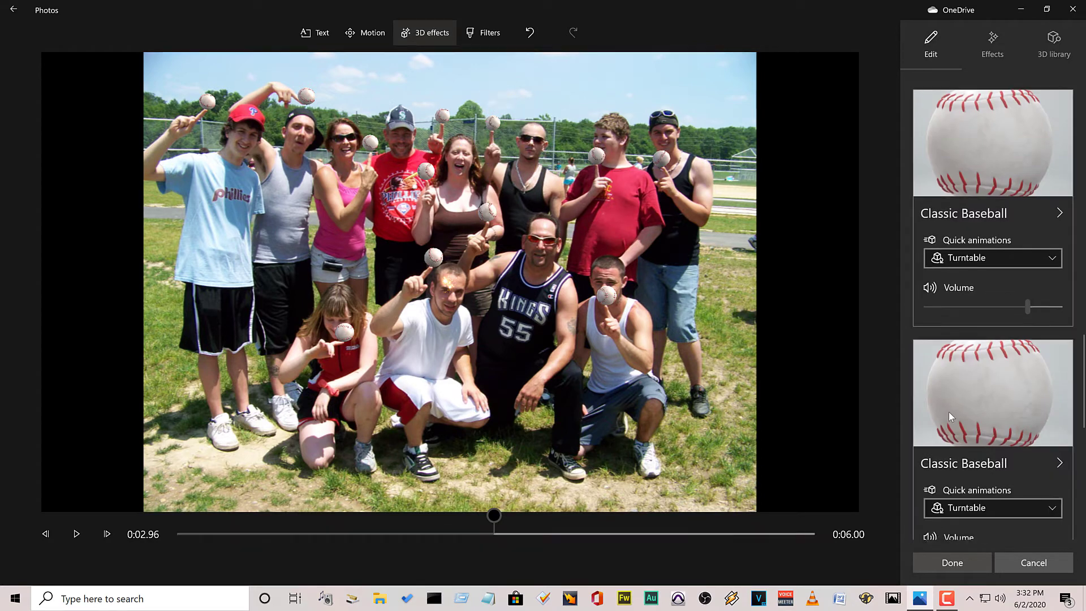
left_click(426, 83)
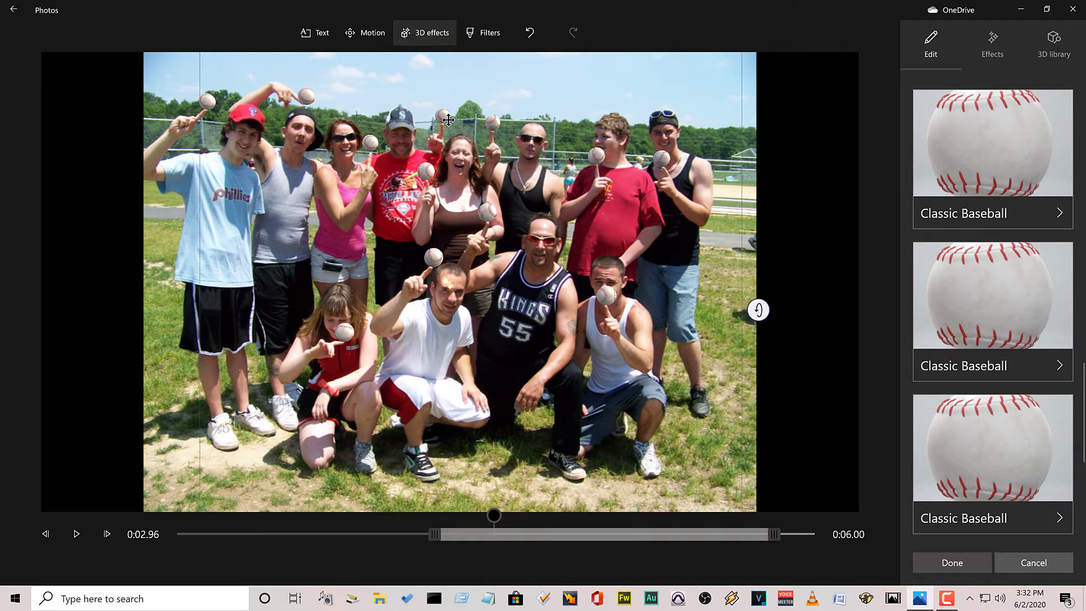
left_click(973, 343)
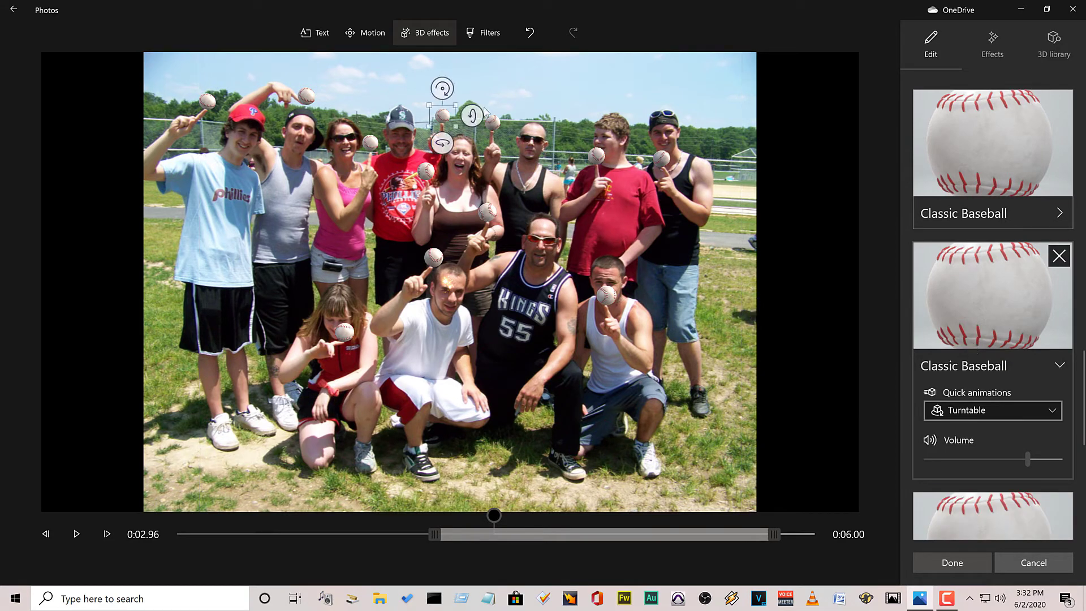
mouse_move(440, 102)
left_mouse_down()
mouse_move(420, 79)
mouse_move(415, 115)
mouse_move(441, 80)
mouse_move(414, 99)
mouse_move(441, 116)
left_mouse_up()
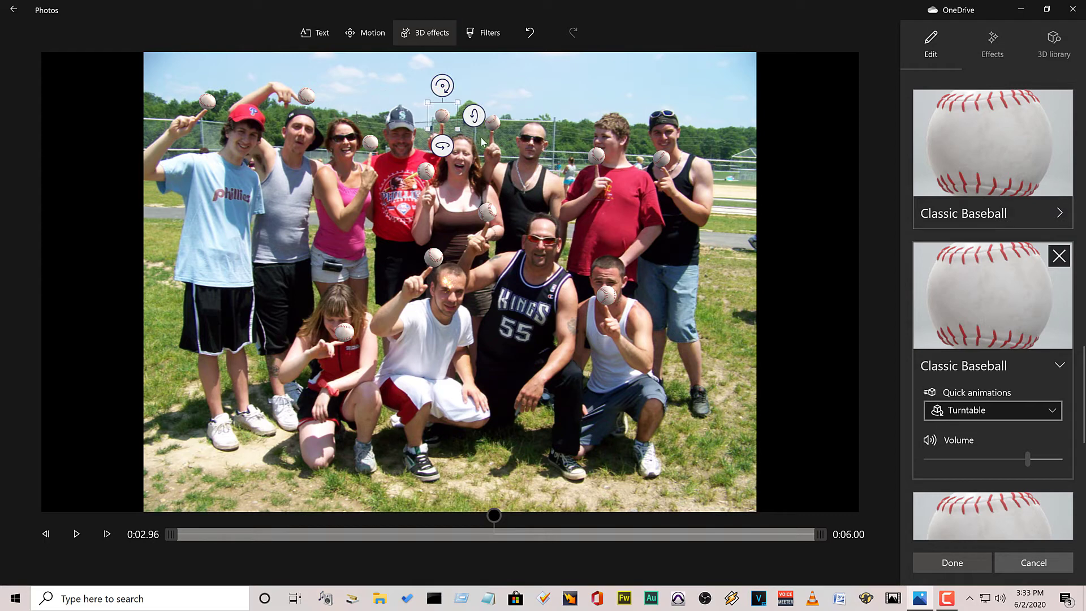
left_click(436, 115)
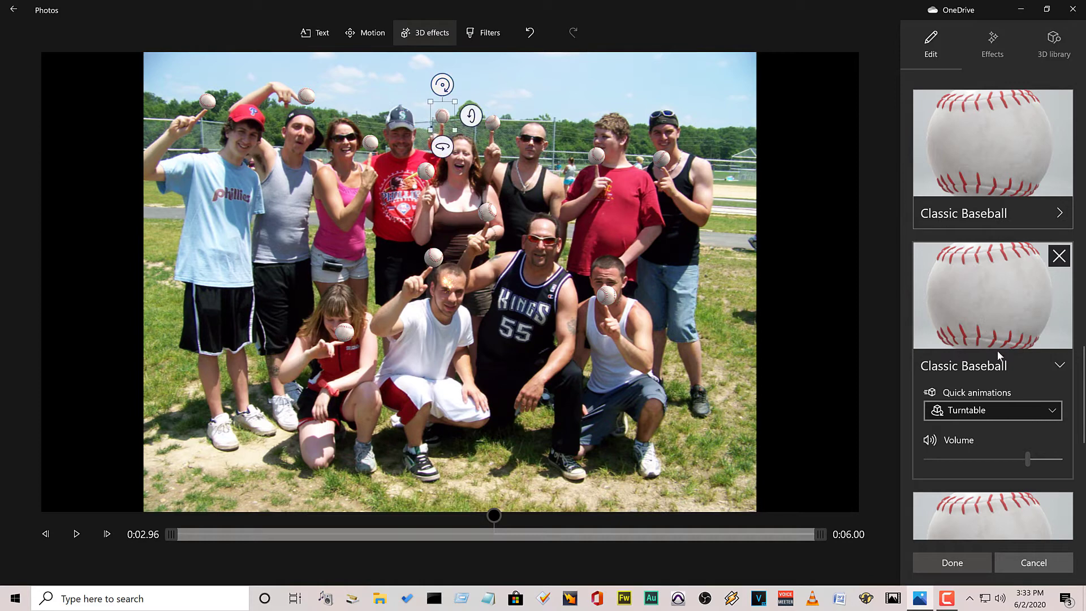
scroll(998, 351, "down", 2)
left_click(992, 393)
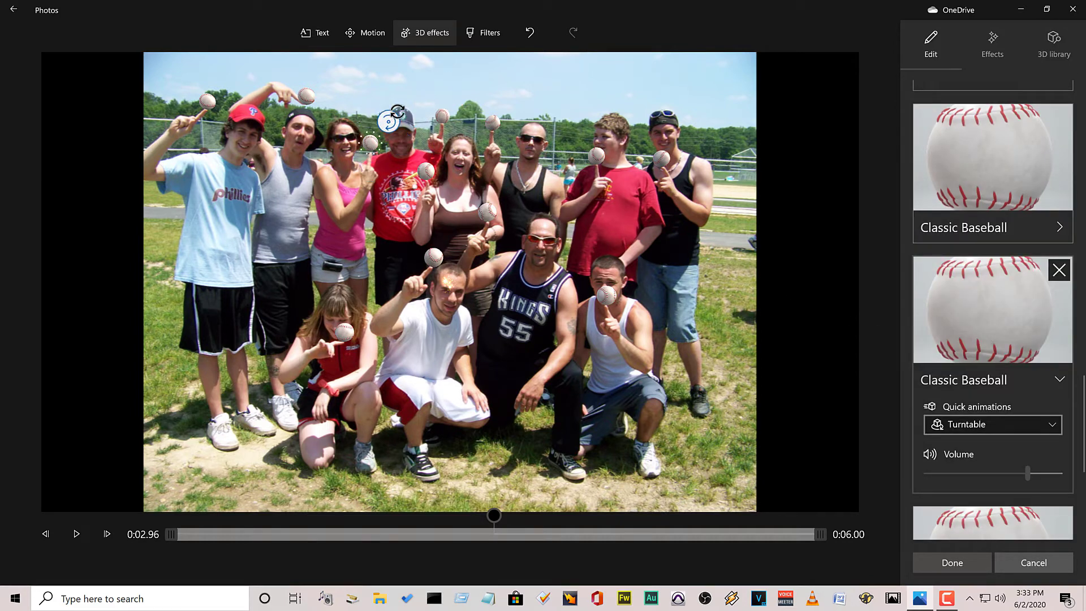
mouse_move(396, 112)
left_mouse_down()
mouse_move(403, 204)
mouse_move(367, 130)
left_mouse_up()
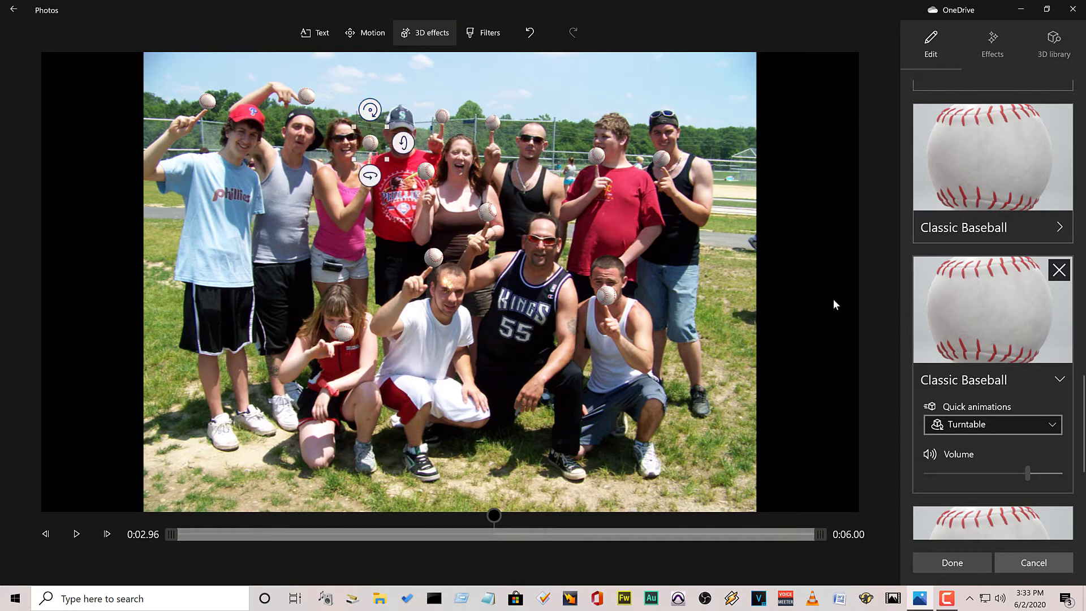
Re-angle the top-left boy's baseball, then select the third baseball effect.
left_click(1016, 422)
left_click(988, 370)
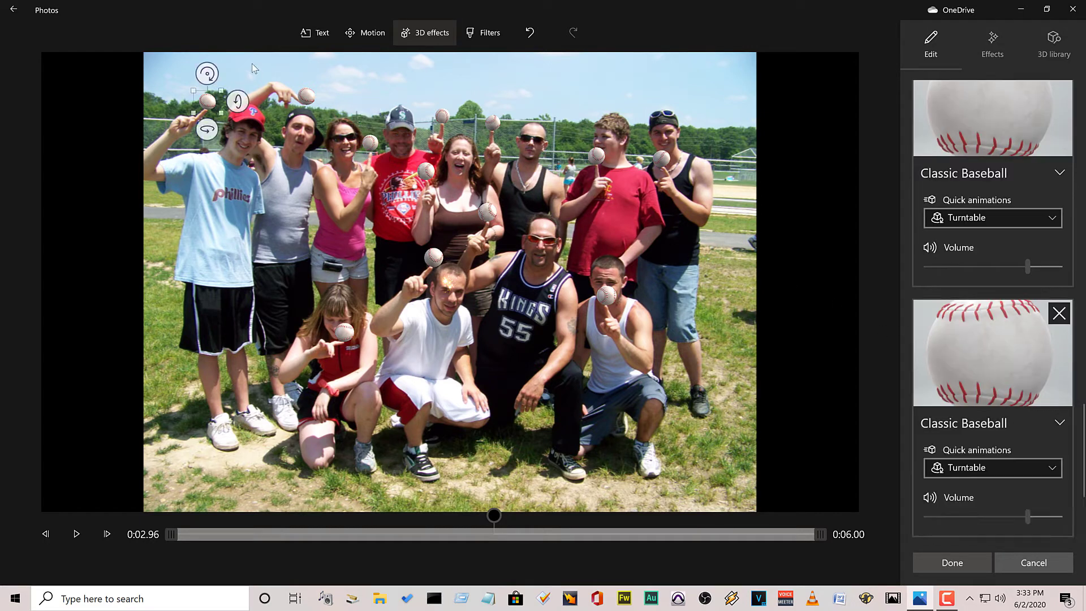
left_click_drag(207, 73, 203, 132)
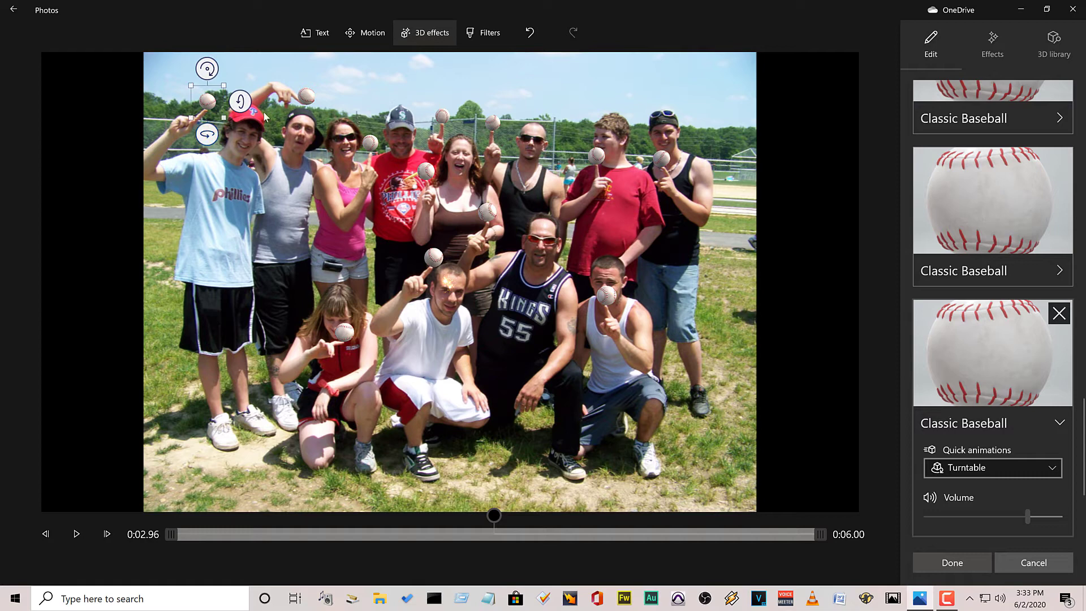
left_click(303, 99)
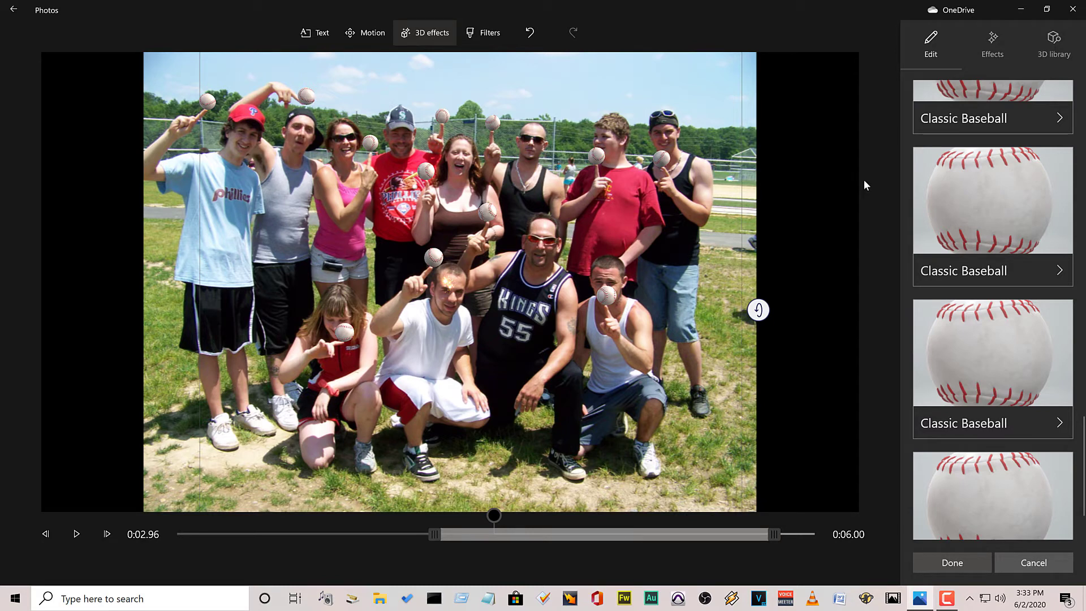
left_click(1016, 345)
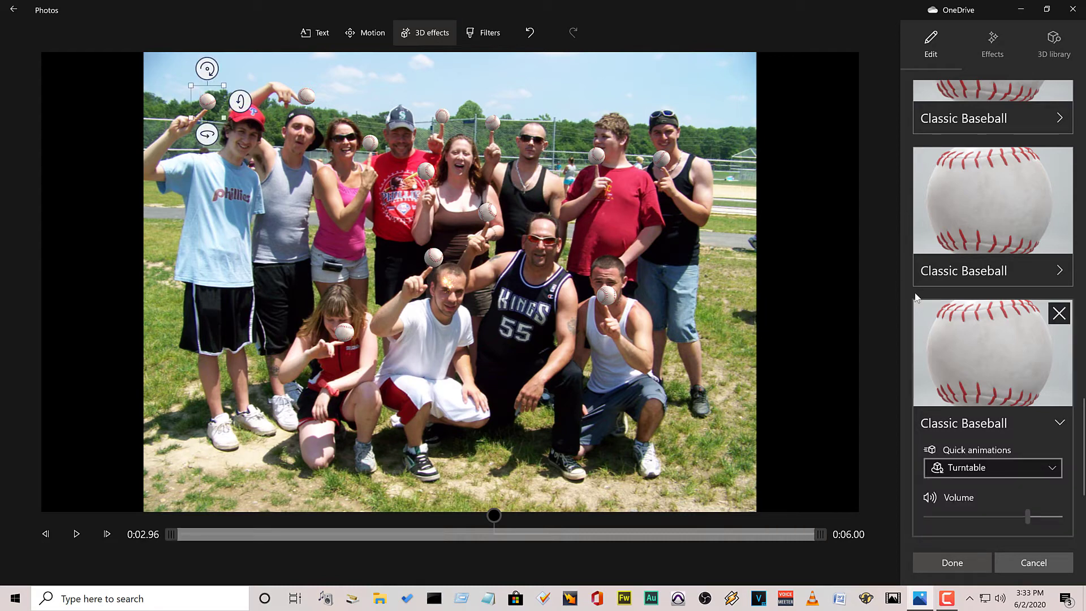
Collapse the third Classic Baseball card and close the 3D effects editor with Done.
left_click(1019, 346)
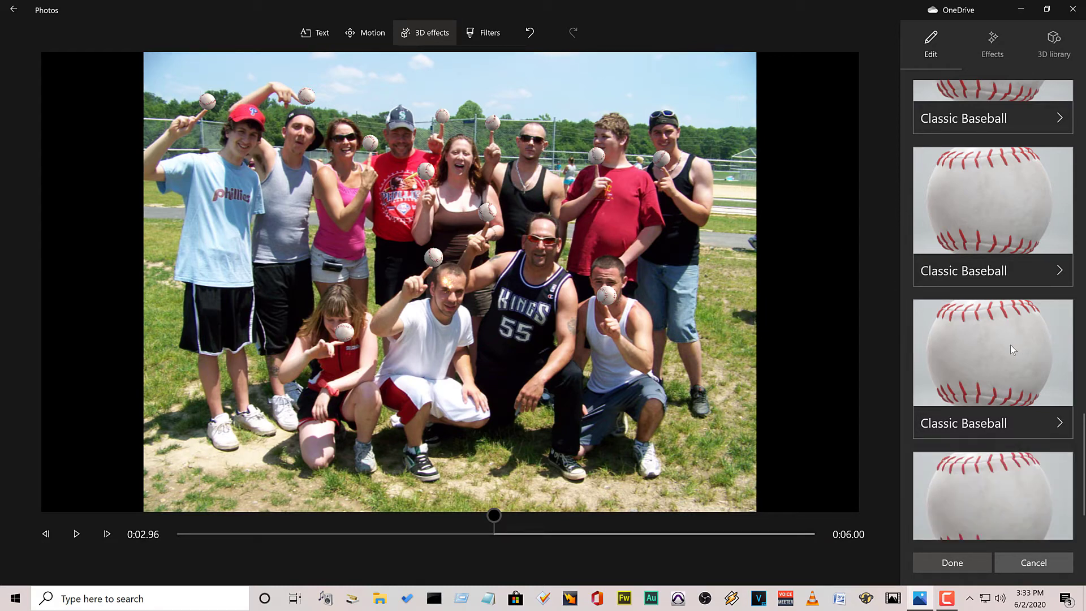
left_click(1010, 346)
scroll(1011, 346, "down", 1)
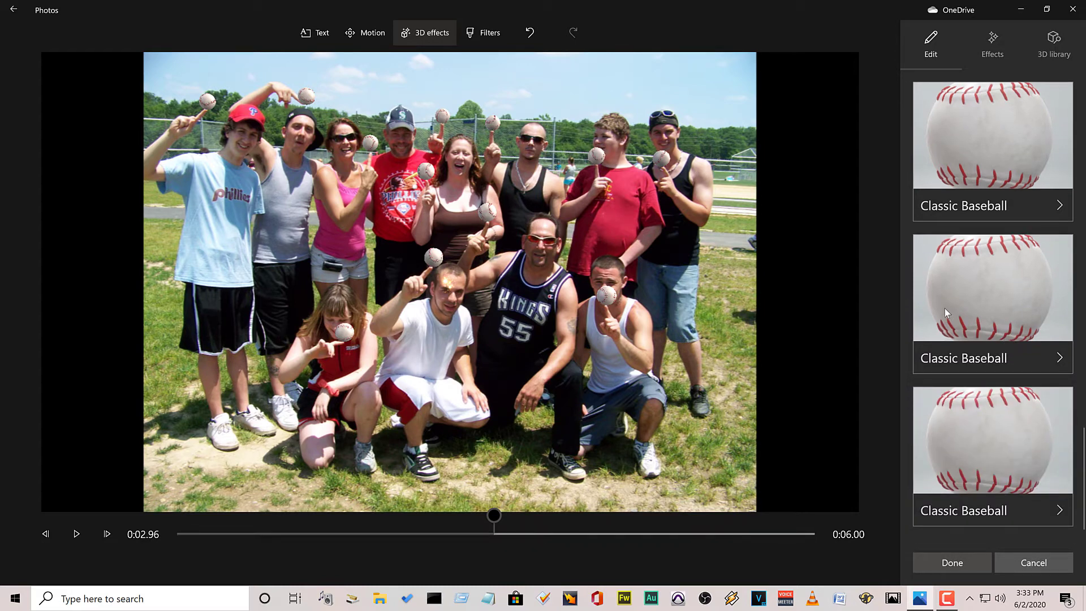
left_click(970, 566)
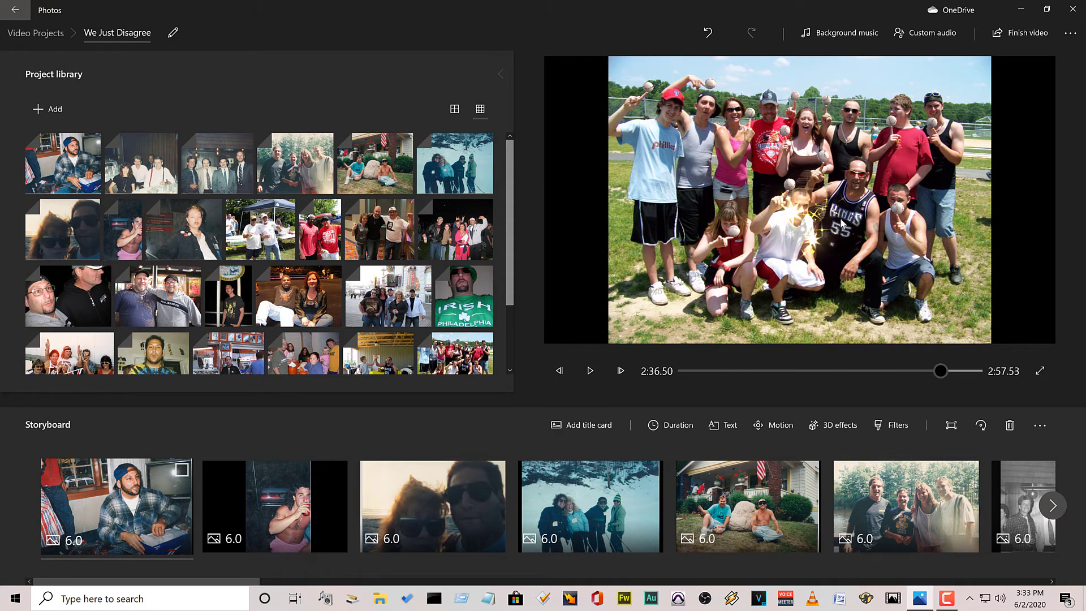
Page the storyboard to its last clips and select the softball group photo clip.
left_click(844, 429)
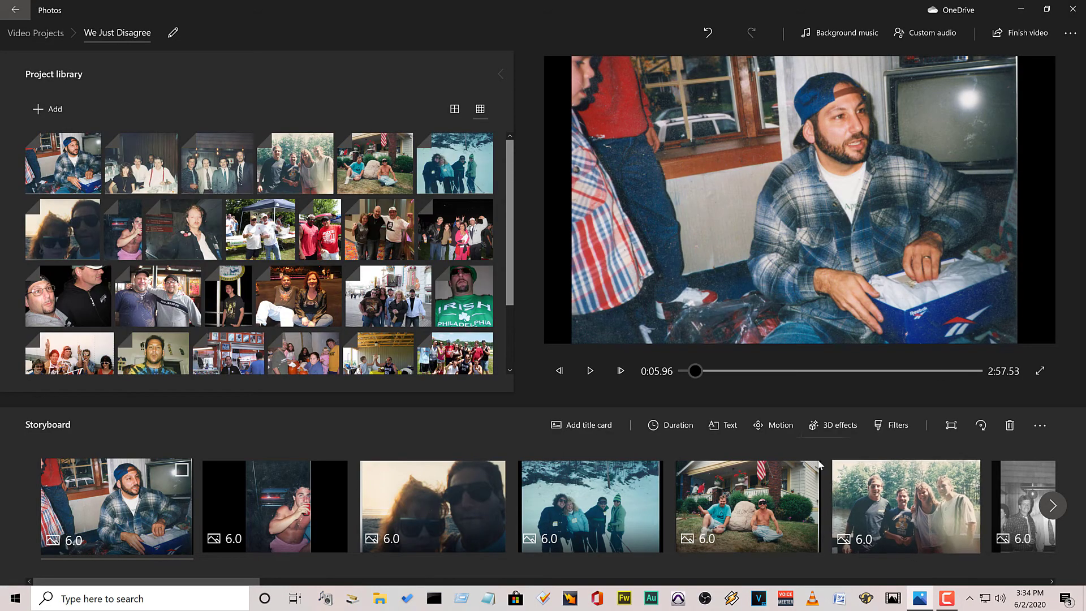
left_click(1054, 508)
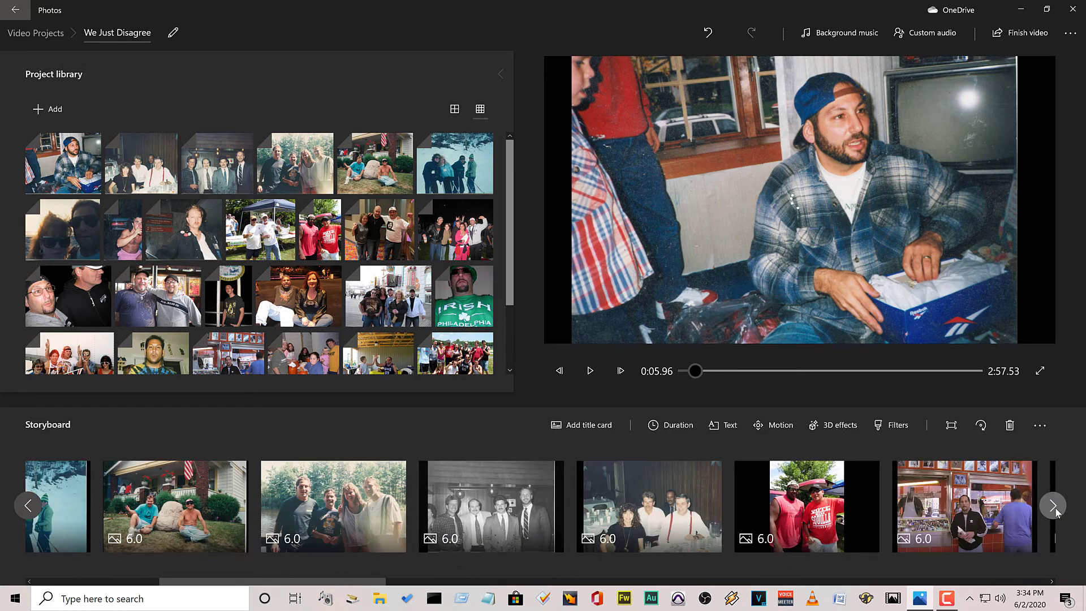
left_click(1055, 508)
left_click(1054, 508)
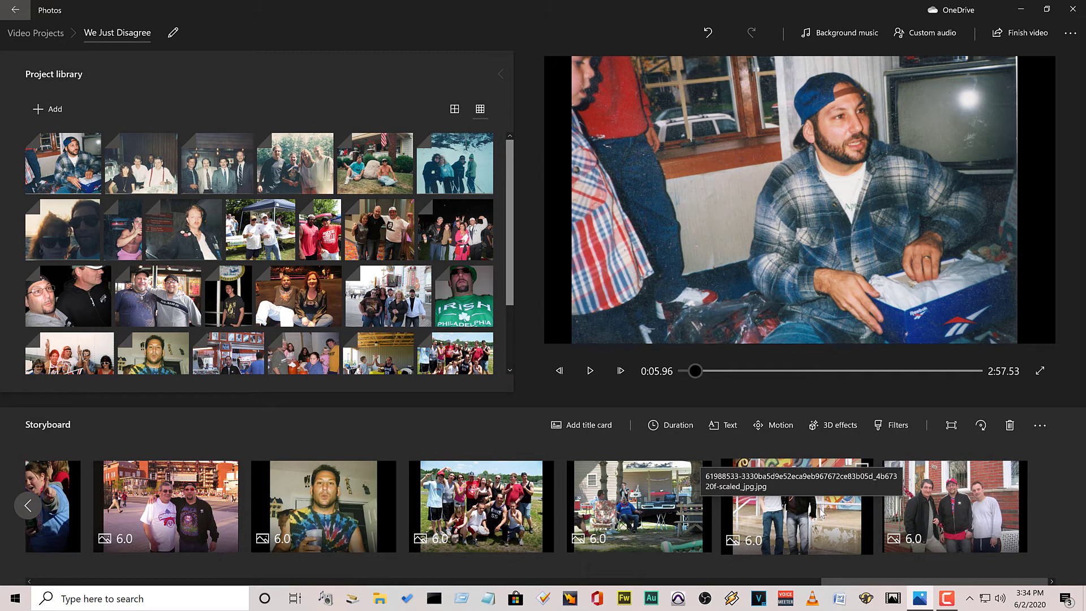
mouse_move(481, 507)
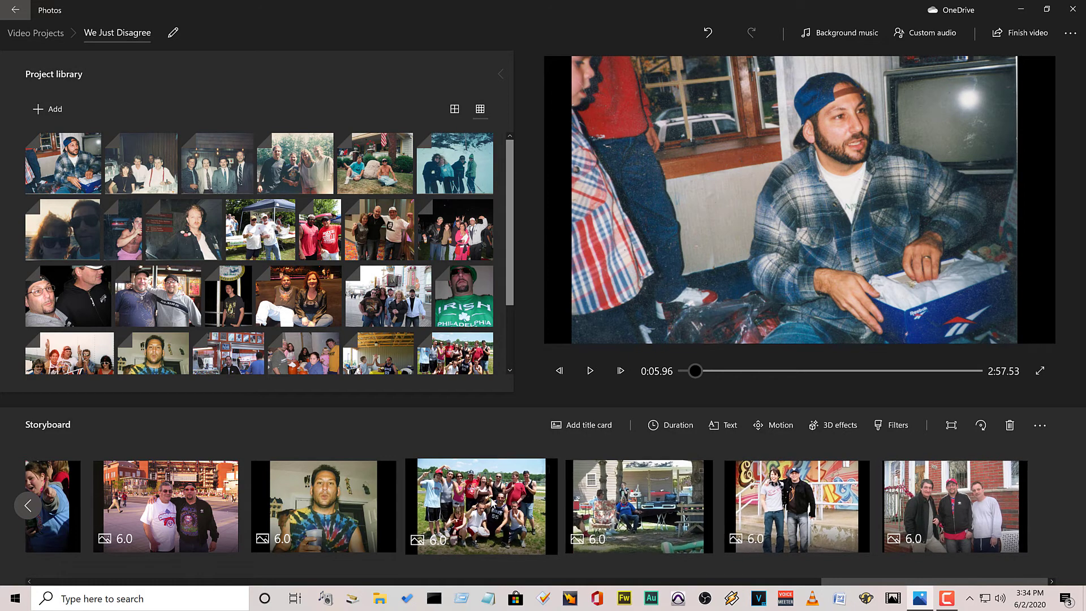
left_click(481, 508)
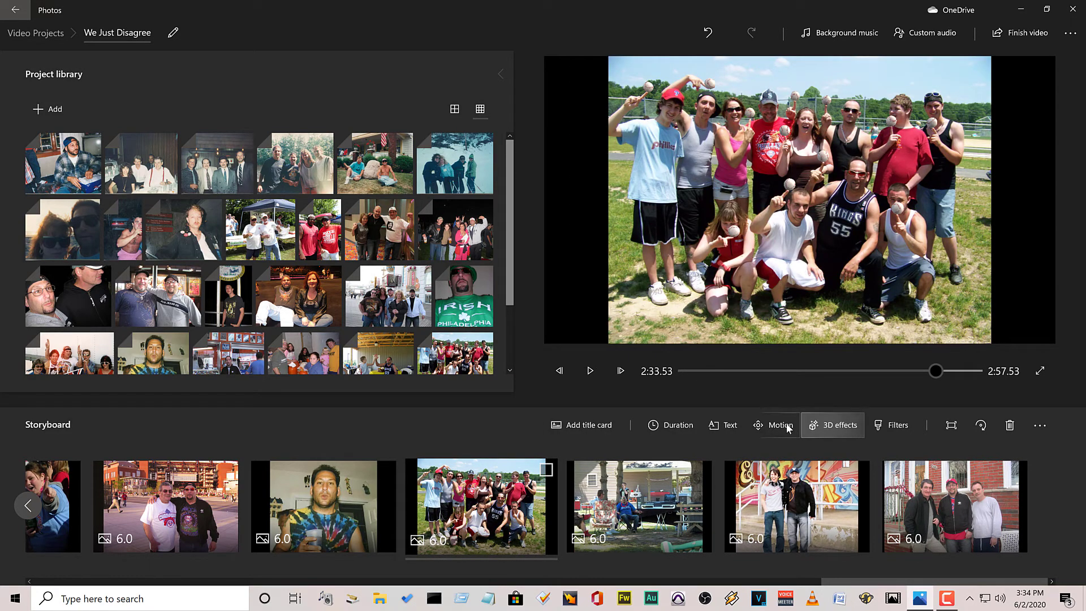
Try the Brassy, Sepia, Energy, Loved, Arcade and Iceberg filters, then apply Adventure.
left_click(881, 429)
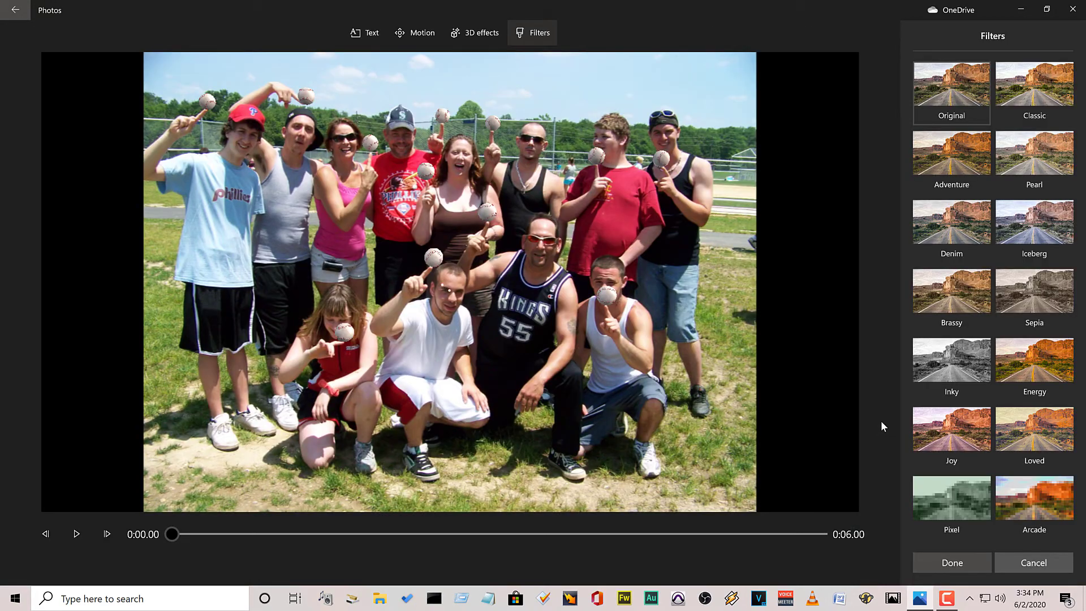
left_click(950, 314)
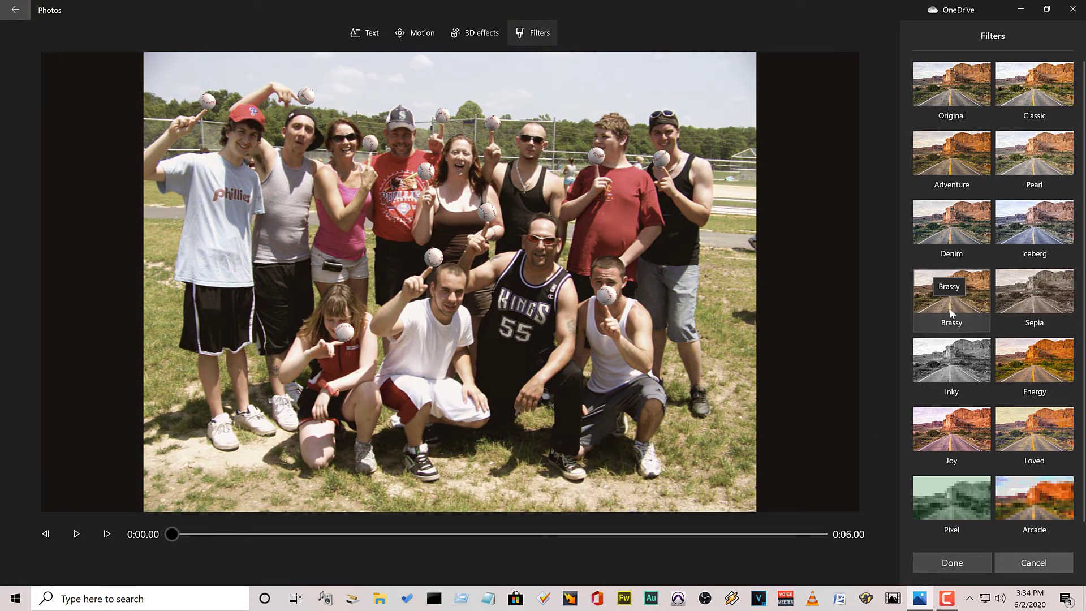
left_click(1011, 321)
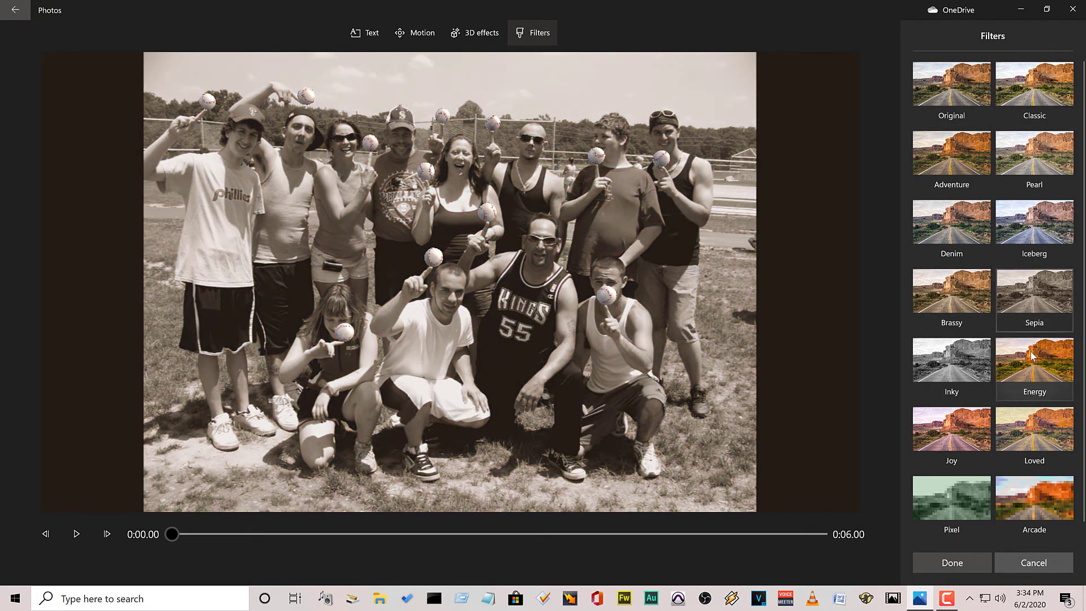
left_click(1031, 352)
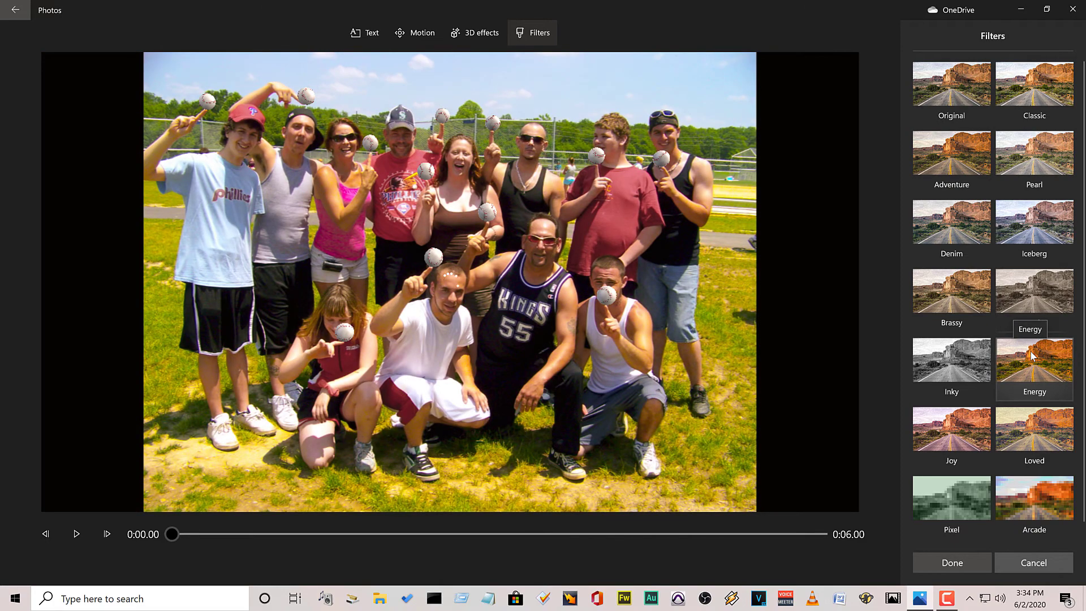
left_click(1039, 431)
left_click(1034, 499)
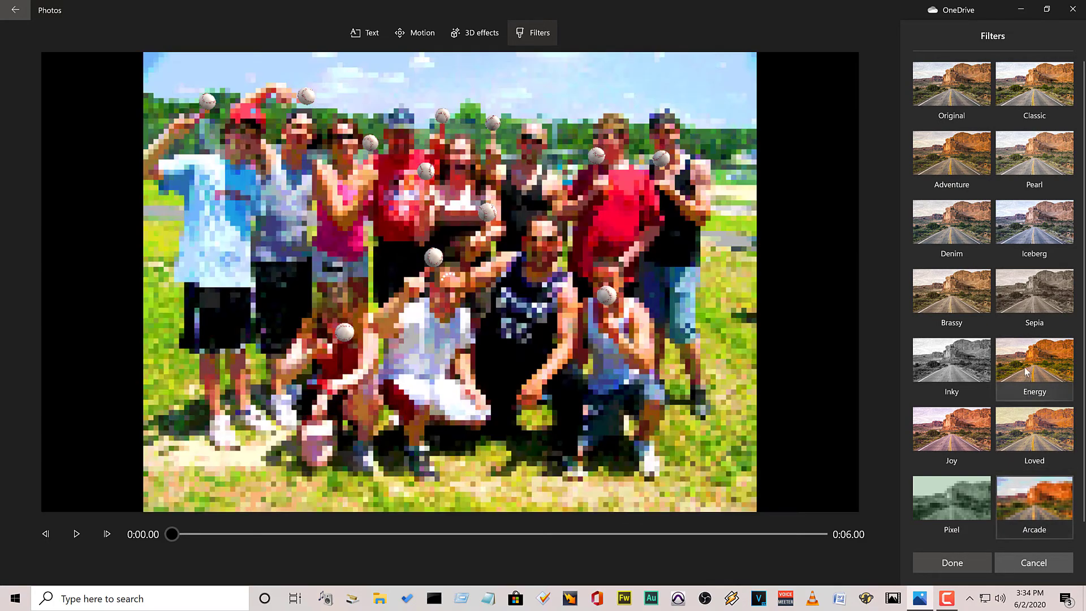
left_click(1027, 323)
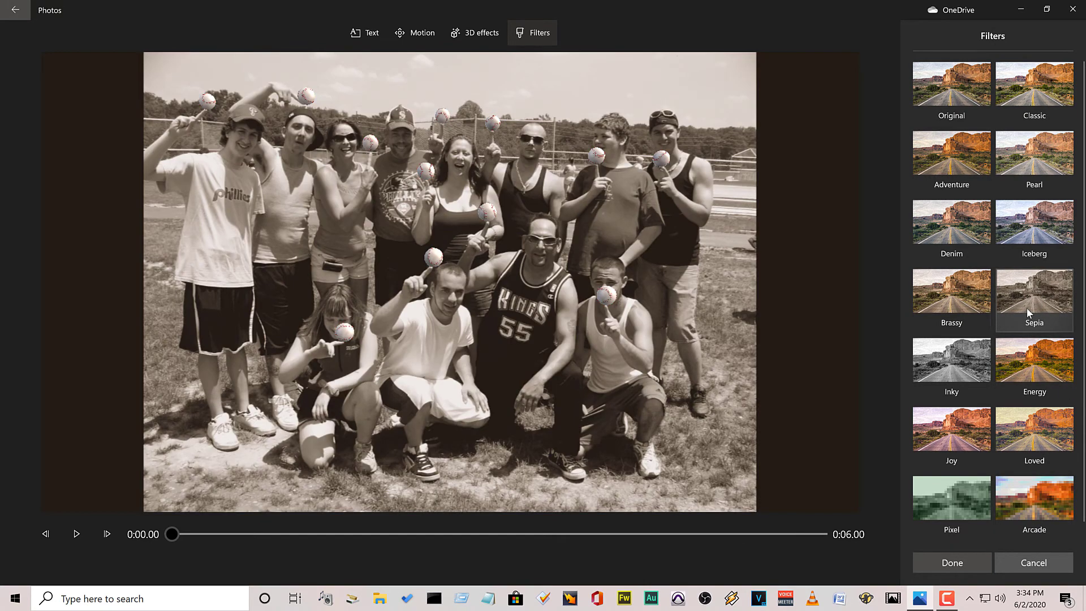
left_click(1031, 238)
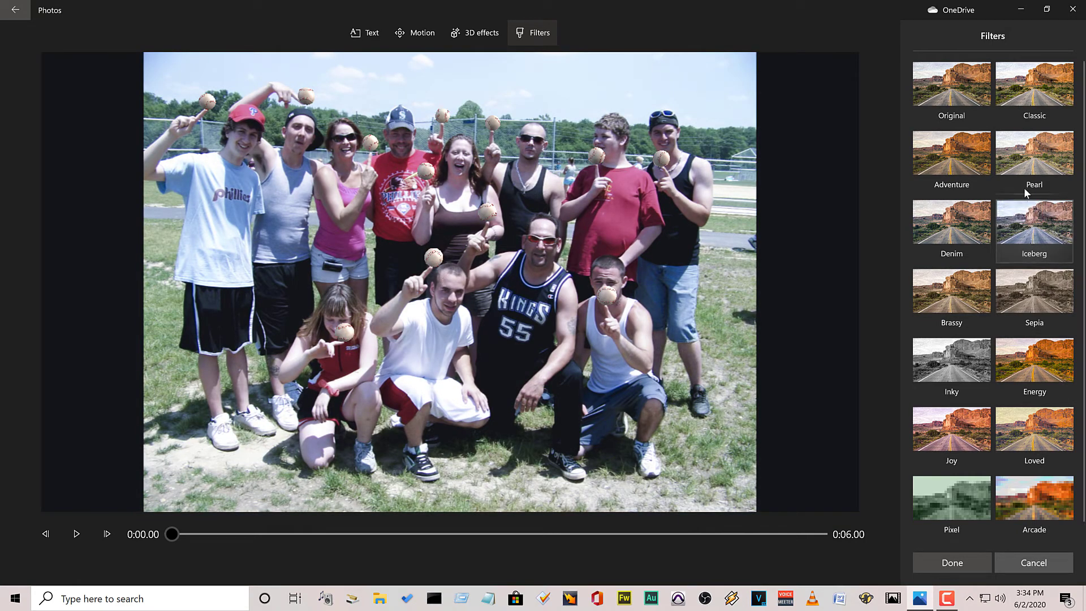
left_click(969, 146)
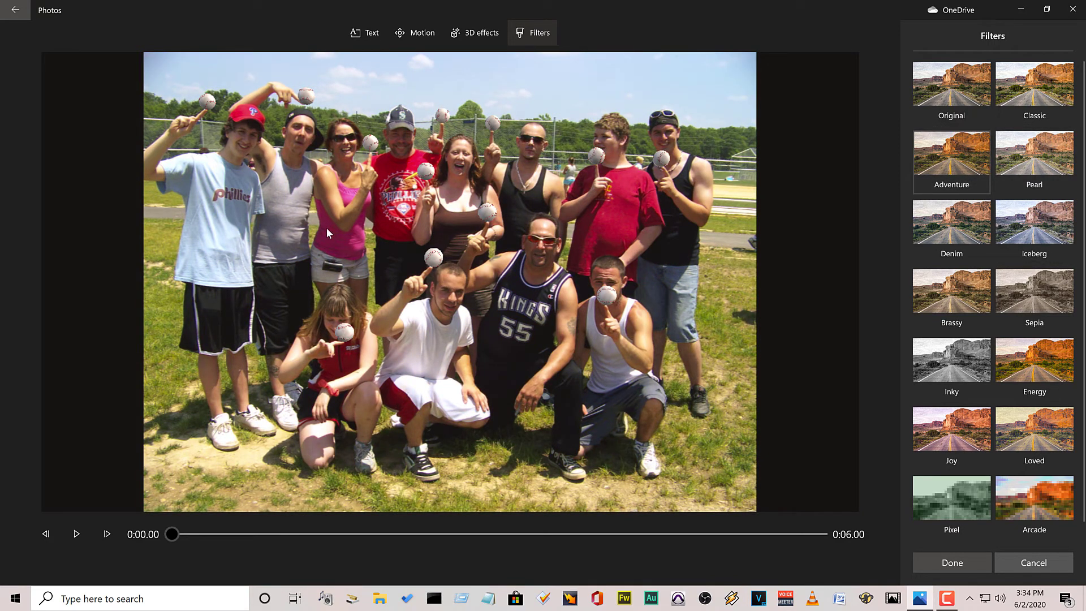
left_click(940, 564)
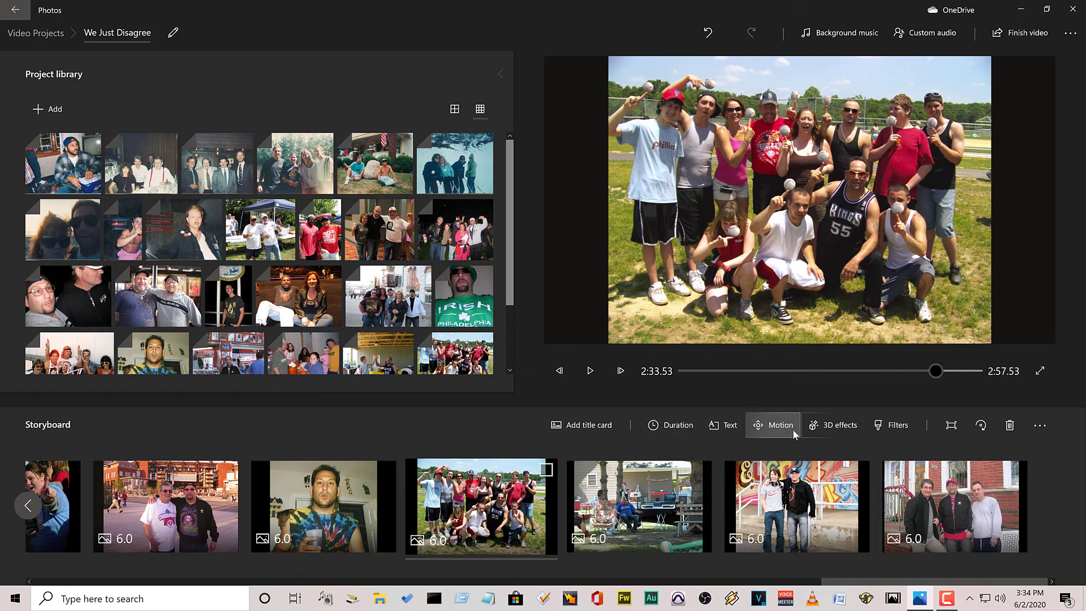
Nudge the Glowing sparkles right and down, enlarge its area, then shift it left.
left_click(831, 430)
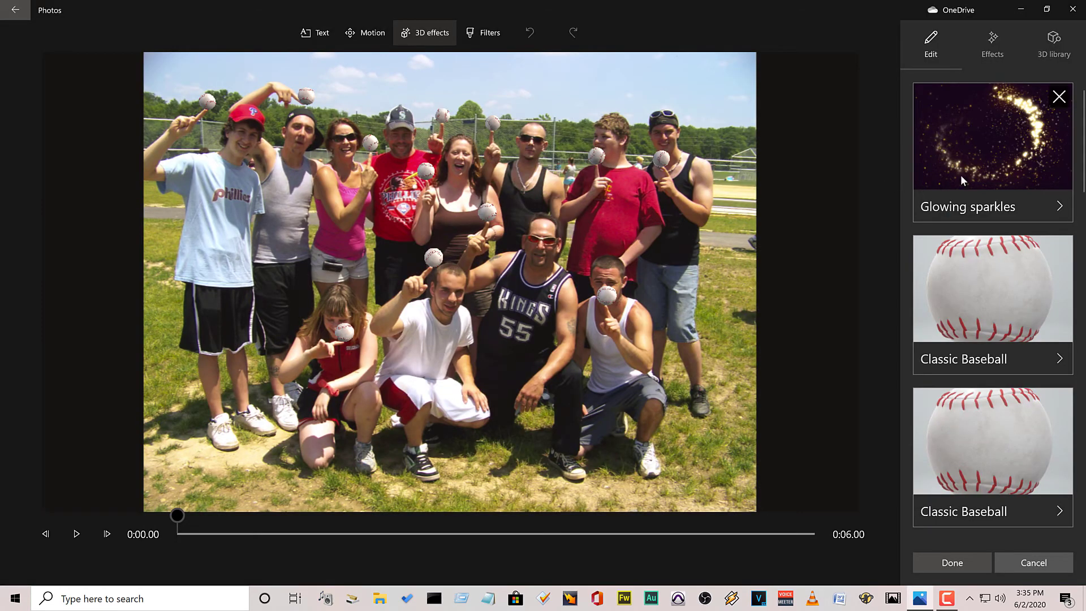
left_click(954, 176)
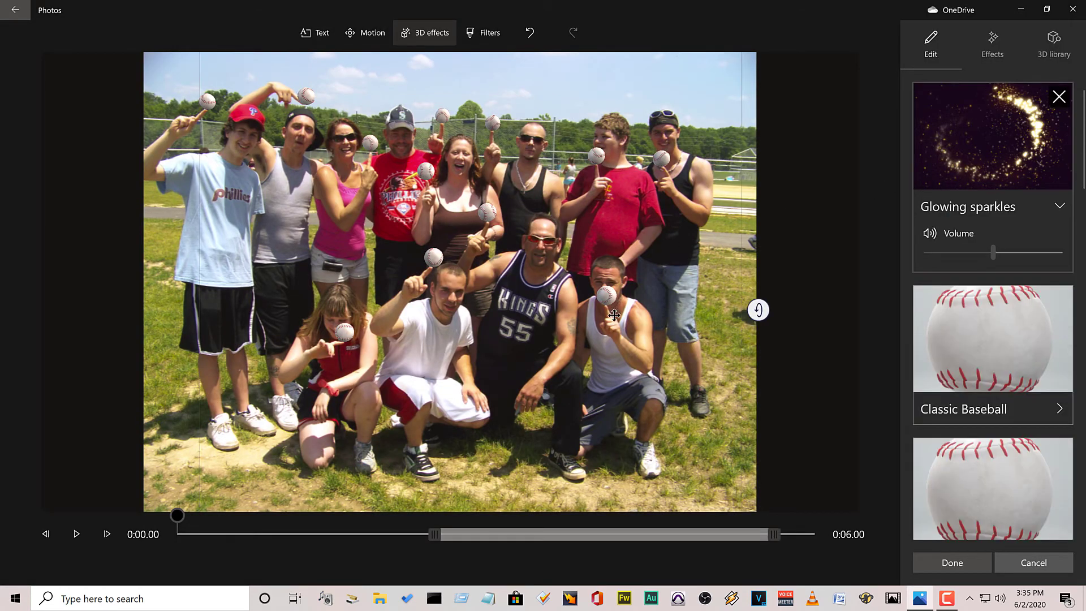
left_click_drag(660, 347, 719, 364)
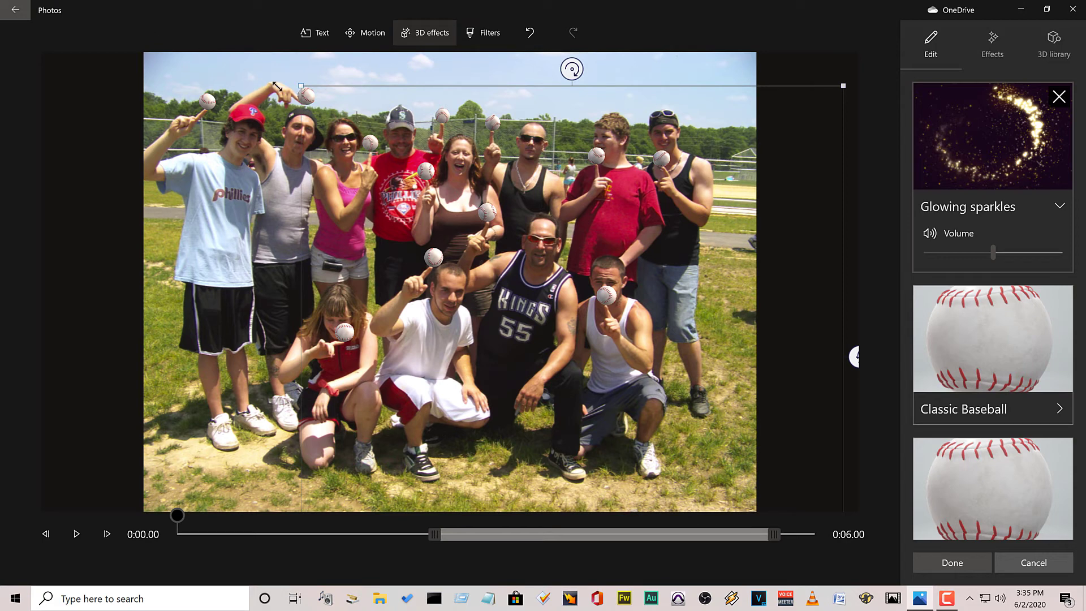
left_click_drag(301, 87, 254, 47)
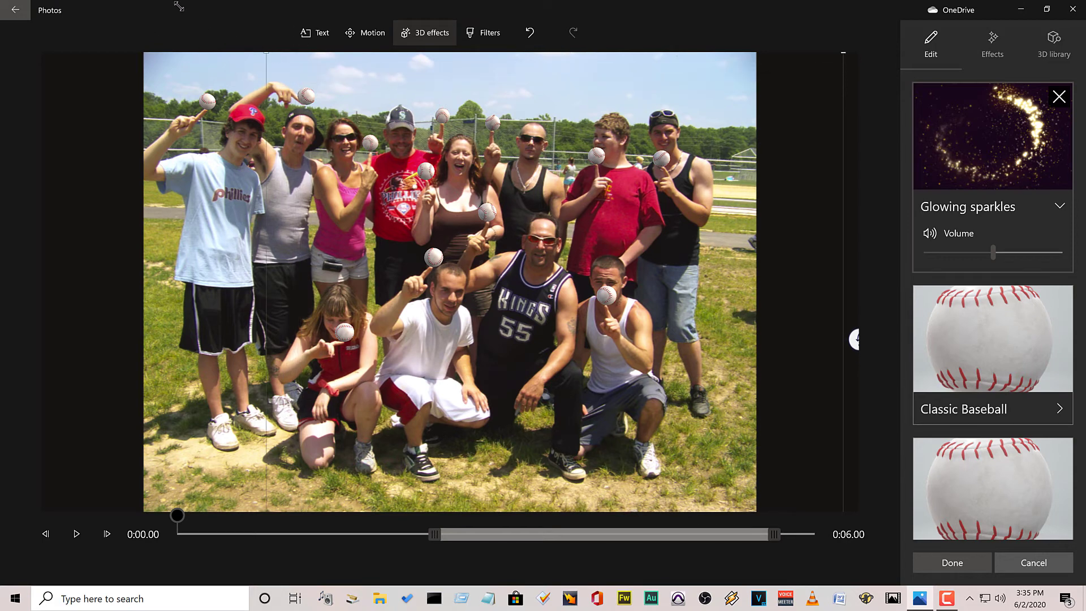
mouse_move(648, 349)
left_mouse_down()
mouse_move(482, 338)
mouse_move(510, 328)
left_mouse_up()
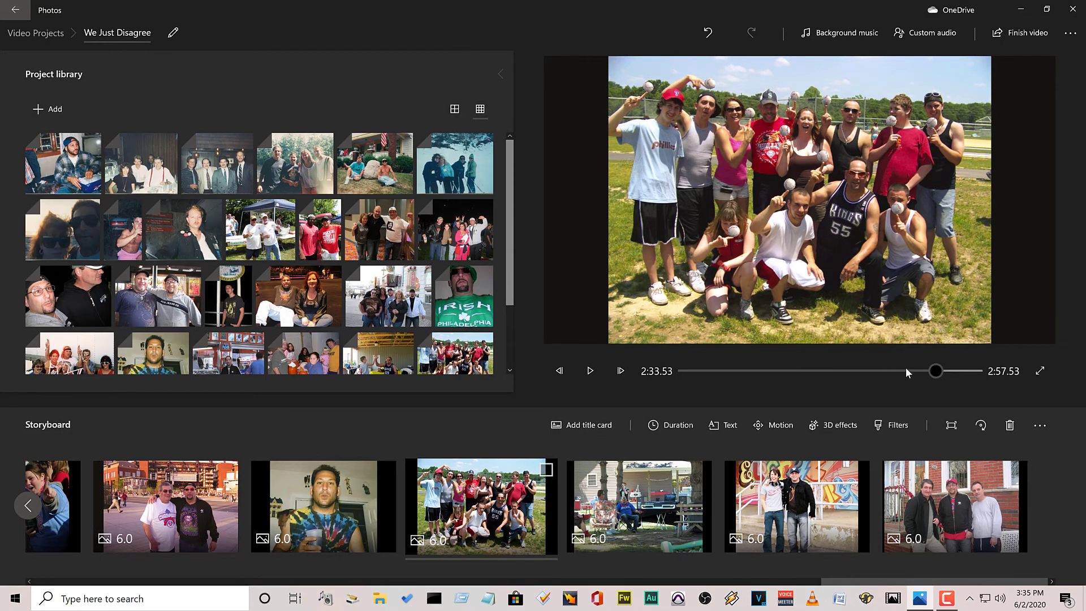
left_click(917, 371)
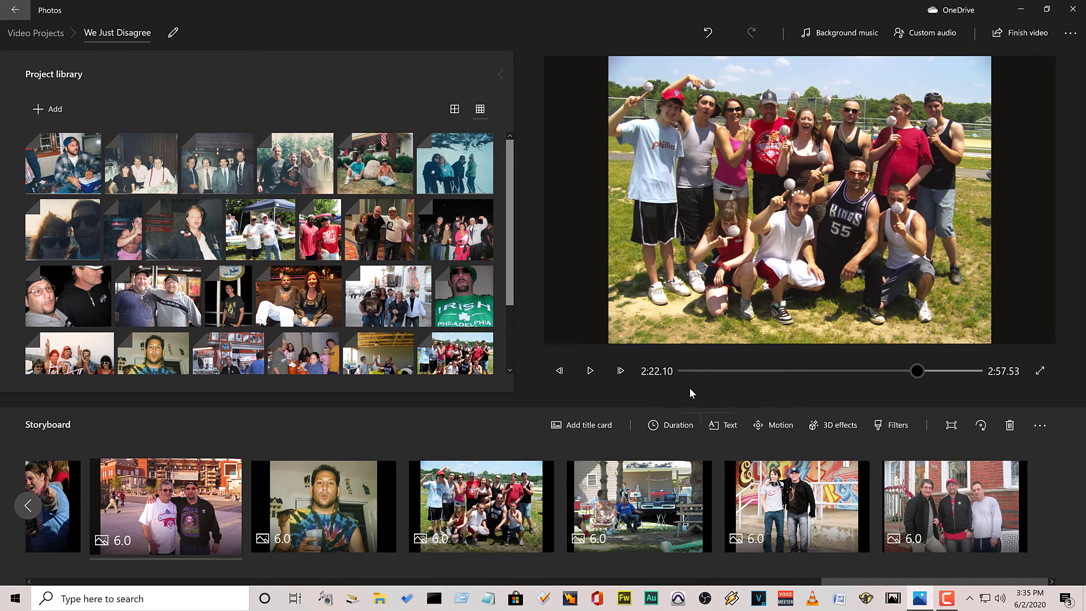
left_click(592, 379)
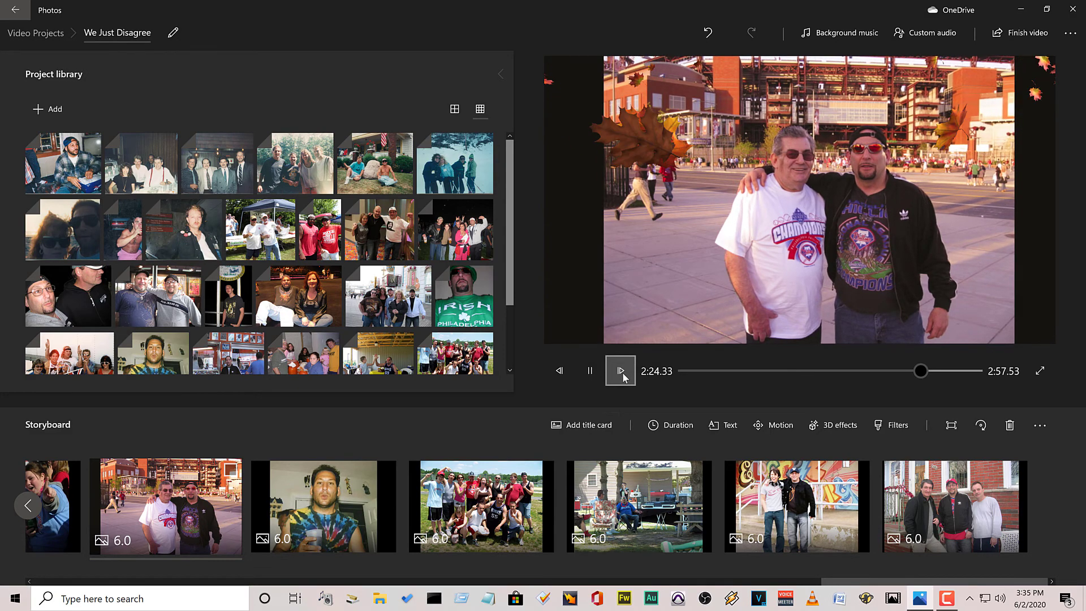
left_click(930, 372)
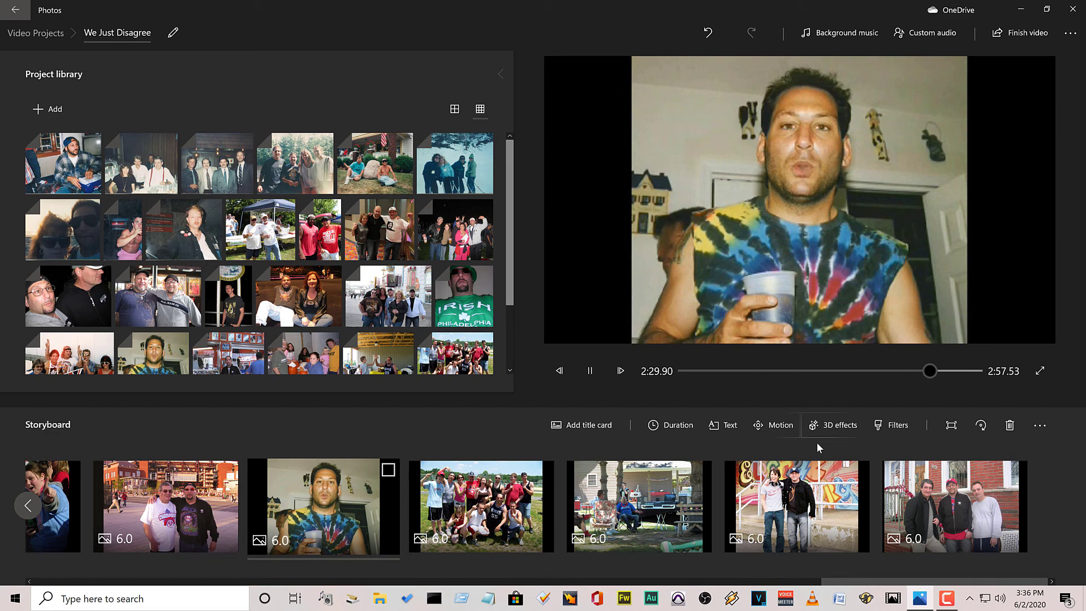
left_click(939, 372)
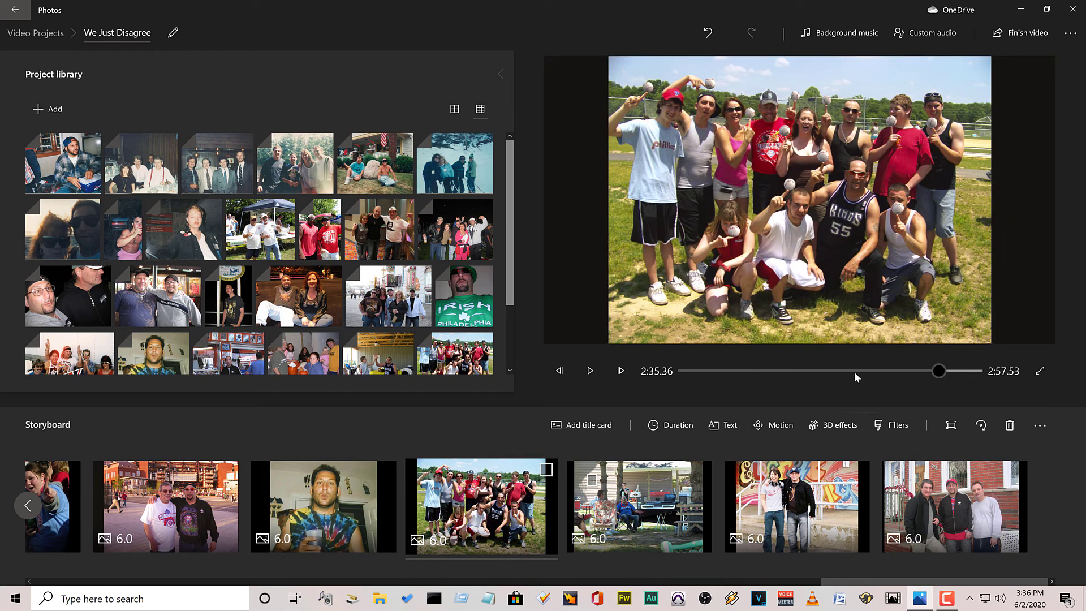
left_click(590, 371)
left_click(589, 371)
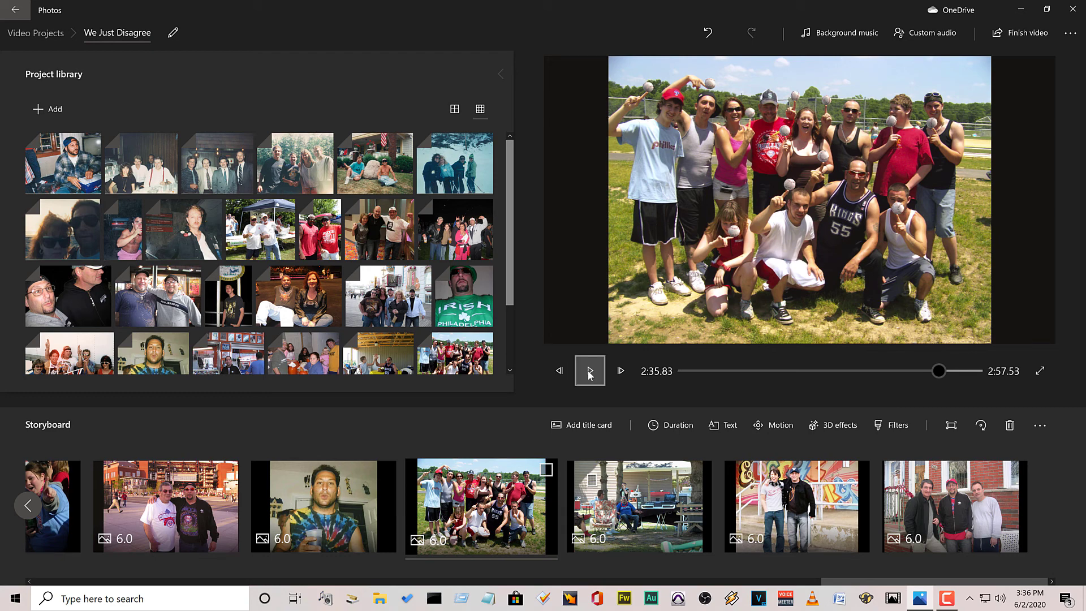
left_click(589, 372)
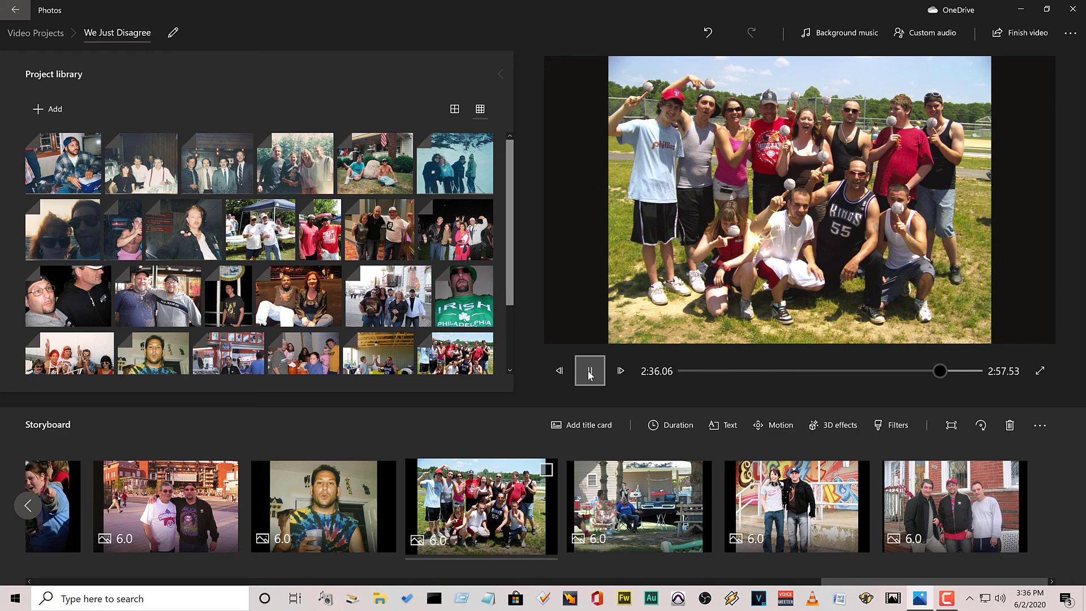
left_click(590, 371)
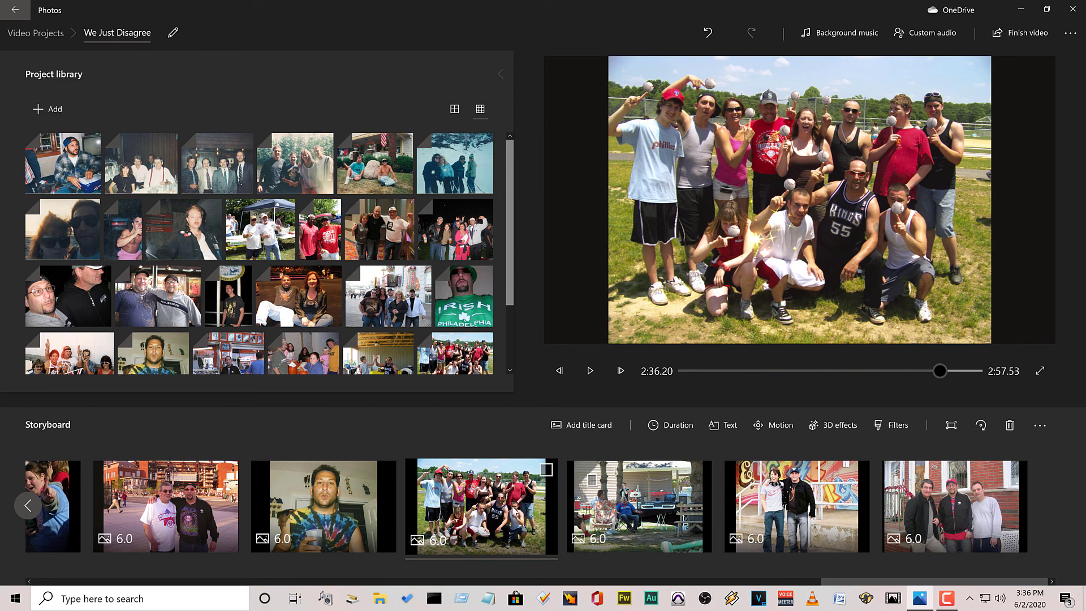
Delete the Glowing sparkles card from the group photo's 3D effects.
left_click(825, 426)
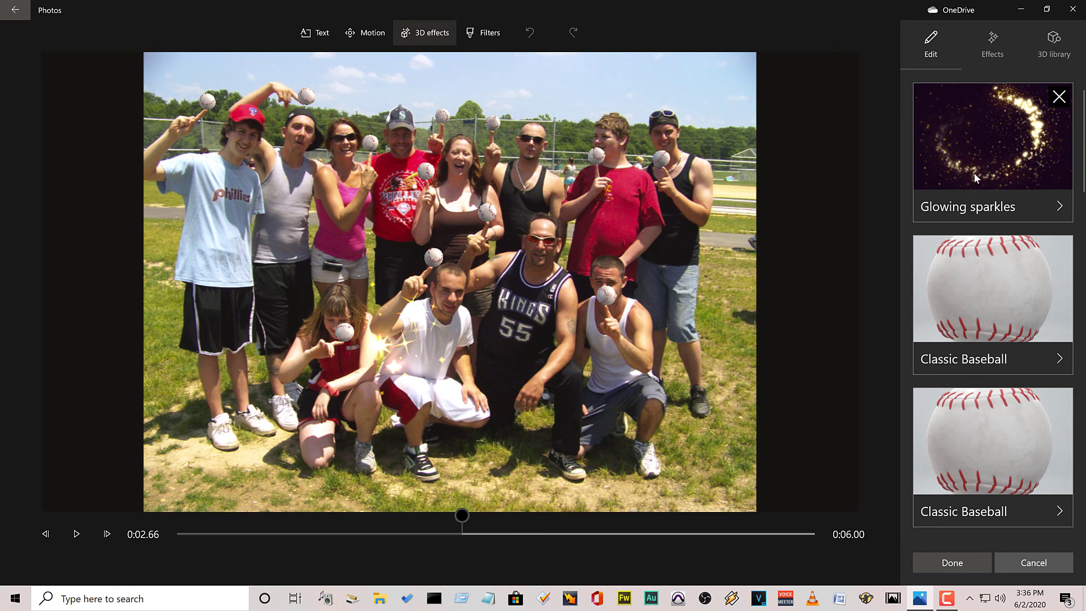
left_click(1058, 99)
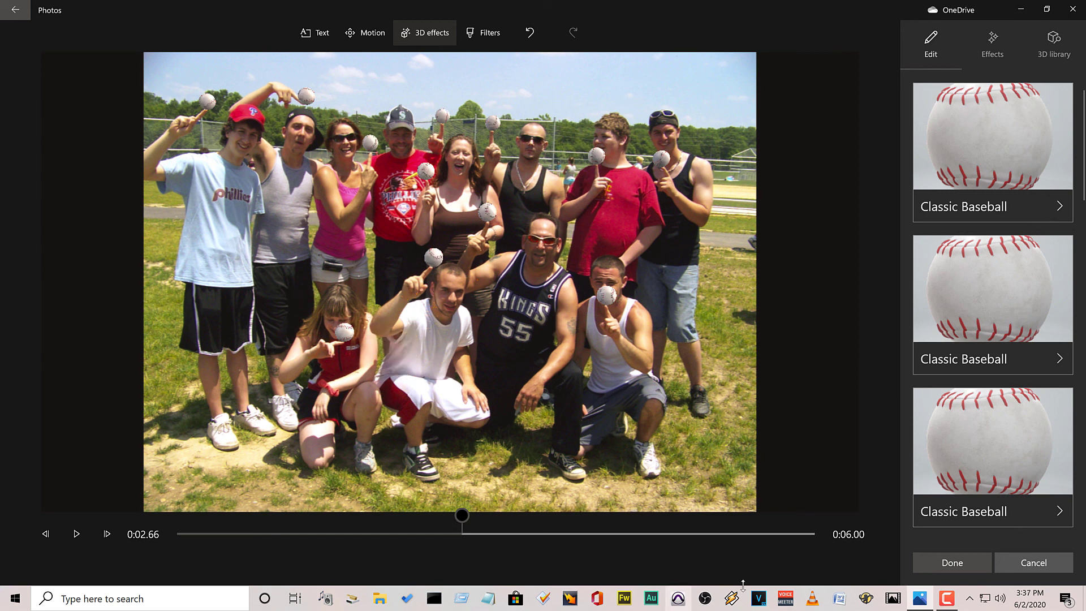
Dismiss the Windows search and accept the photo's Classic Baseball-only 3D effects.
left_click(96, 603)
type("edit")
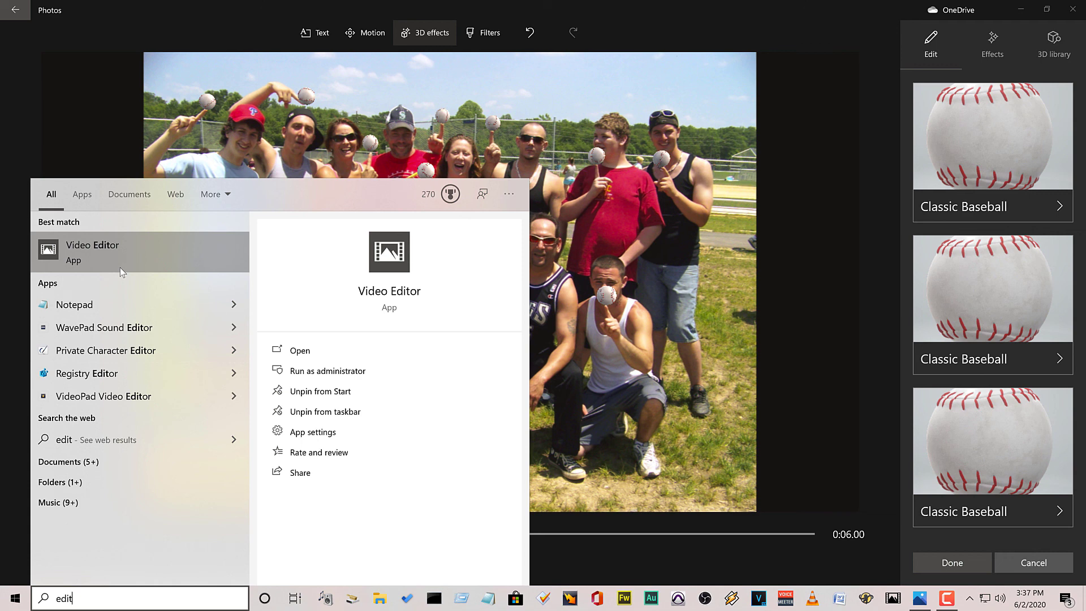
left_click(874, 197)
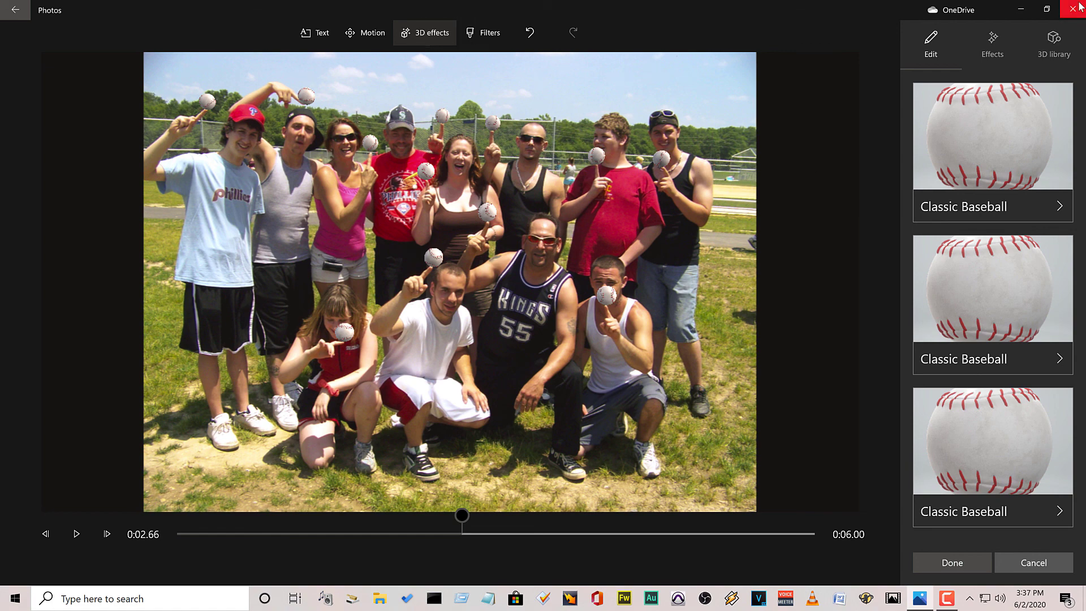
left_click(970, 559)
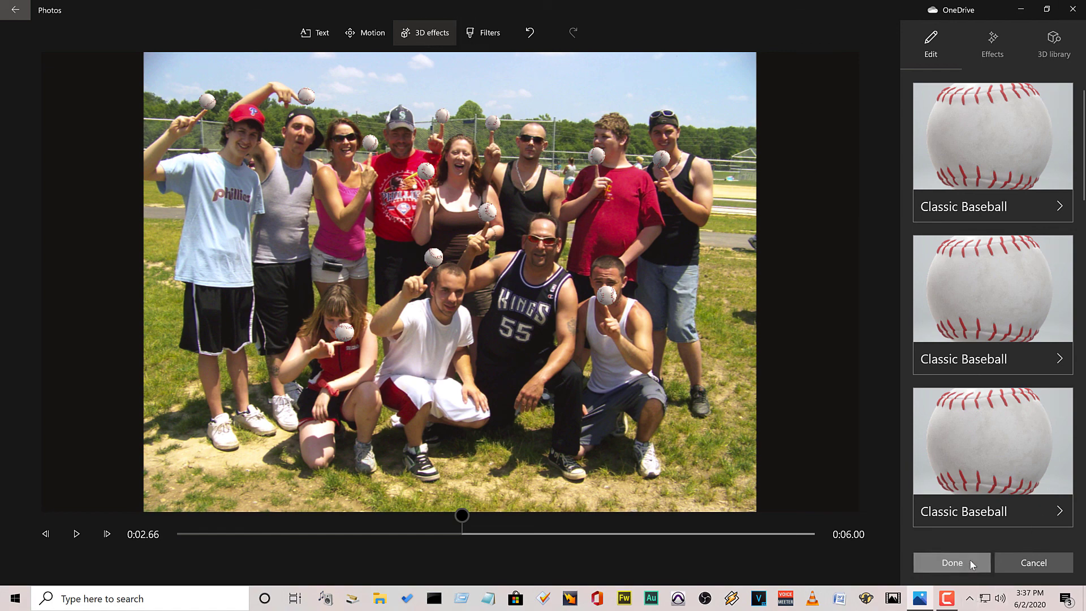